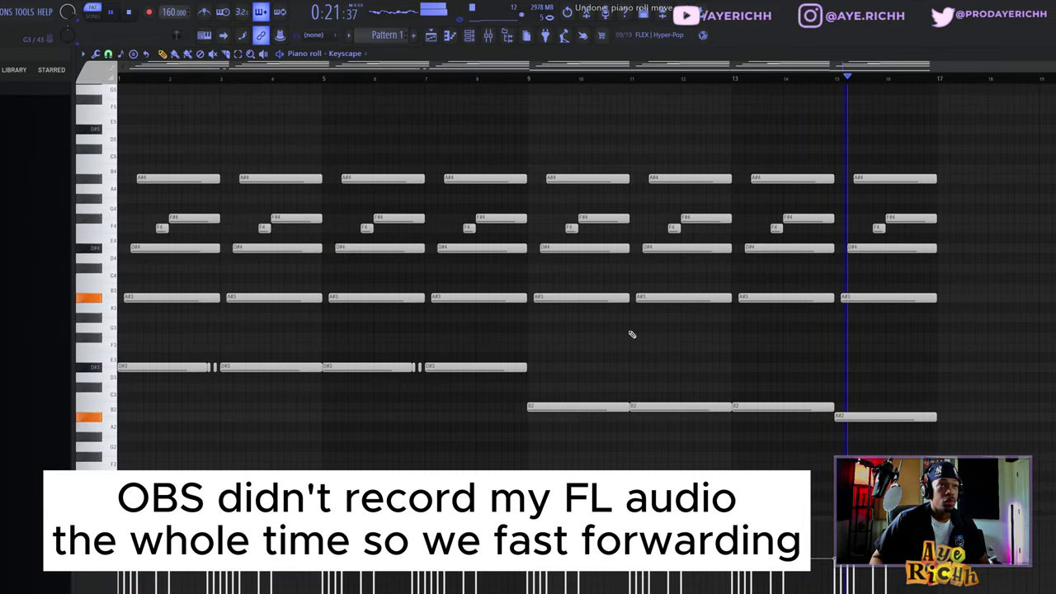
# - Build the melody patterns and place repeated D#5 and B4 notes for GO TO SPINZ in the piano roll
pyautogui.click(322, 204)
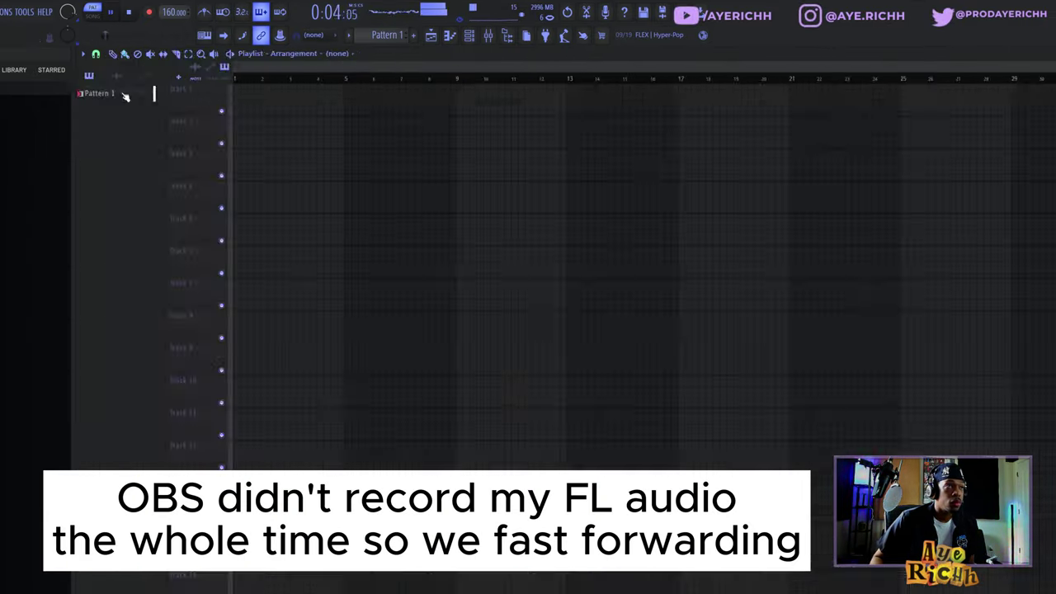
pyautogui.moveTo(124, 283); pyautogui.dragTo(322, 283)
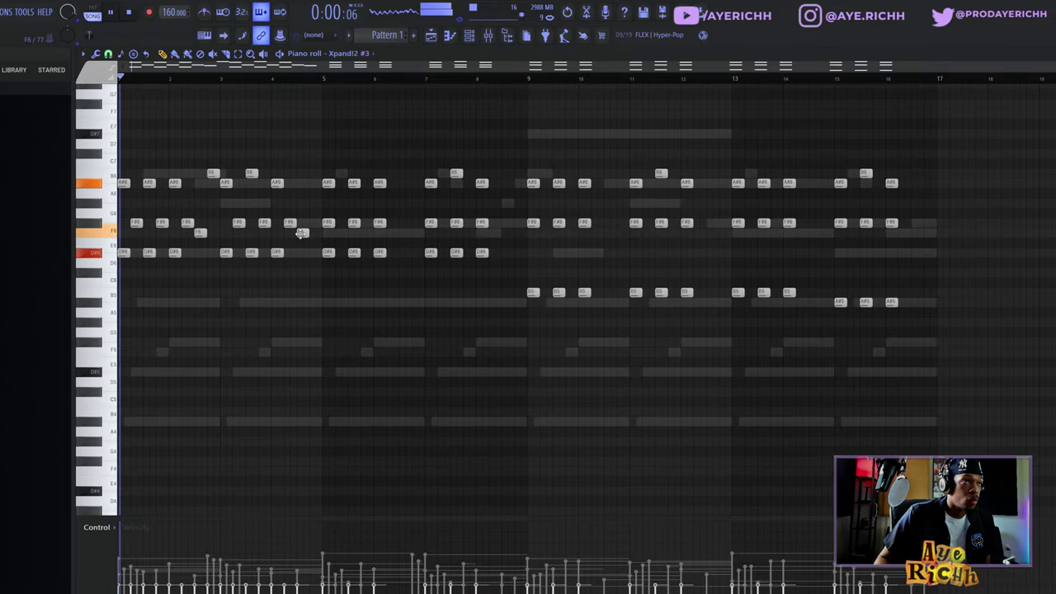
pyautogui.click(404, 230)
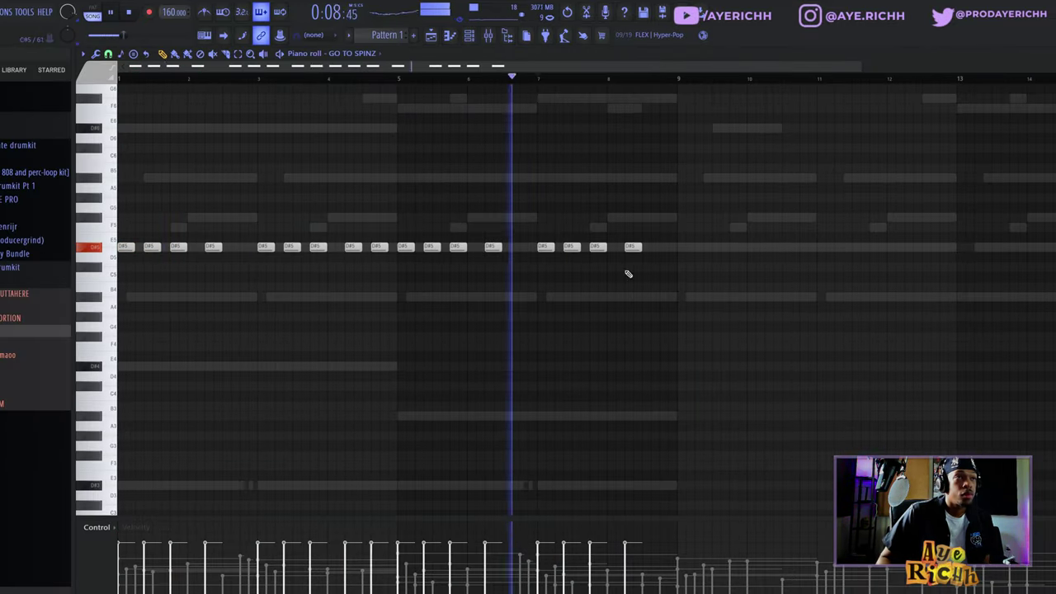
pyautogui.click(687, 288)
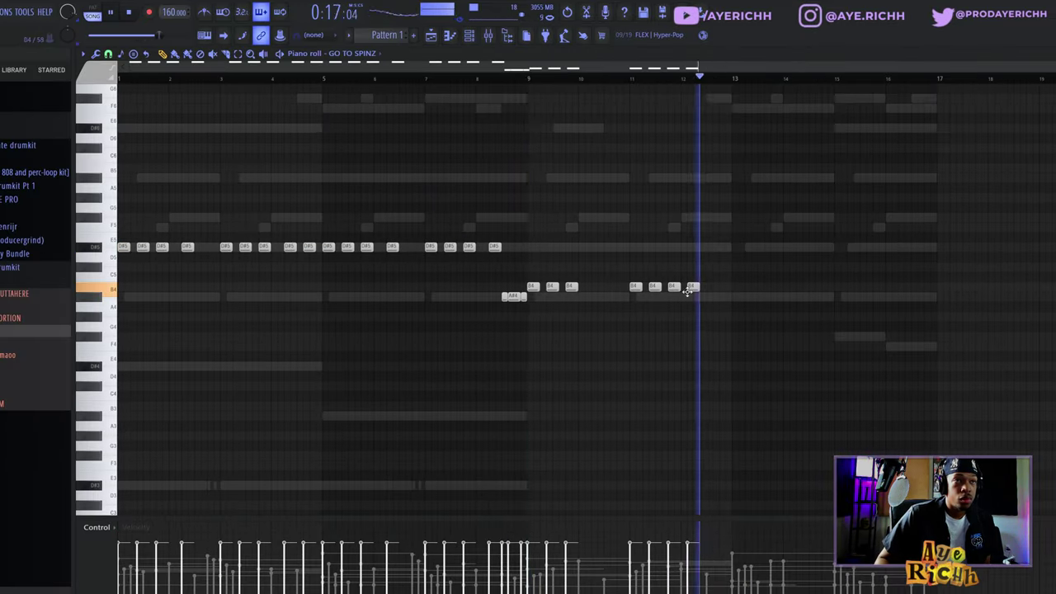
# - Check the drum channels and the full playlist arrangement, and stop playback
pyautogui.press('F6')
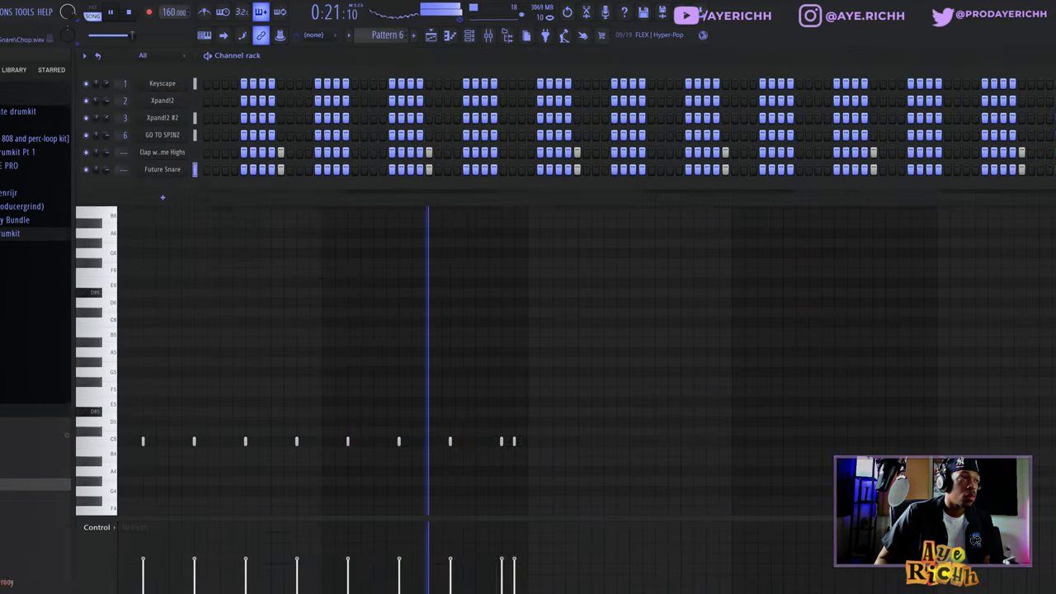
pyautogui.press('F5')
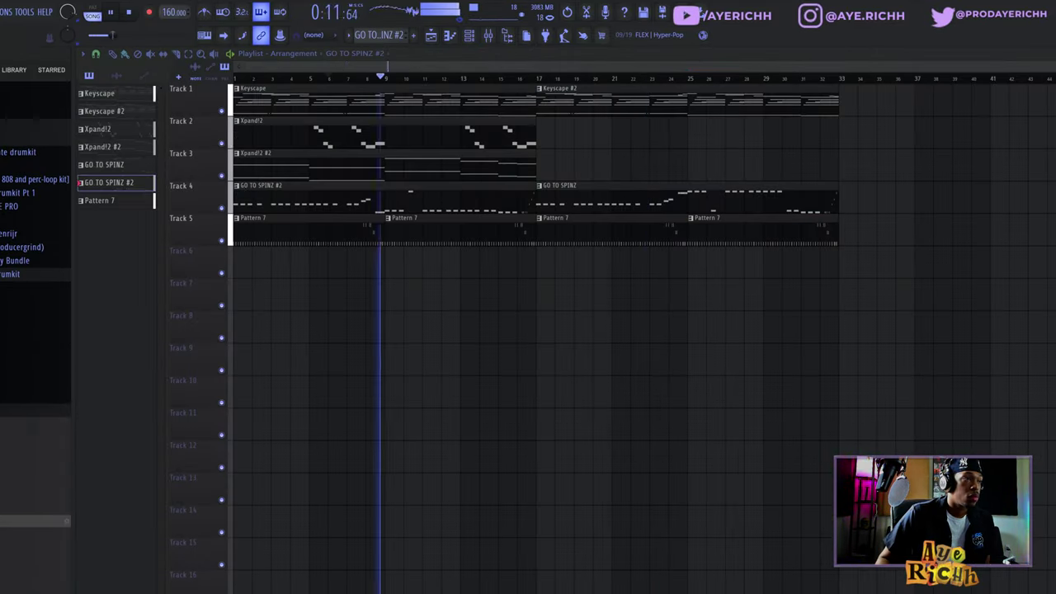
pyautogui.press('space')
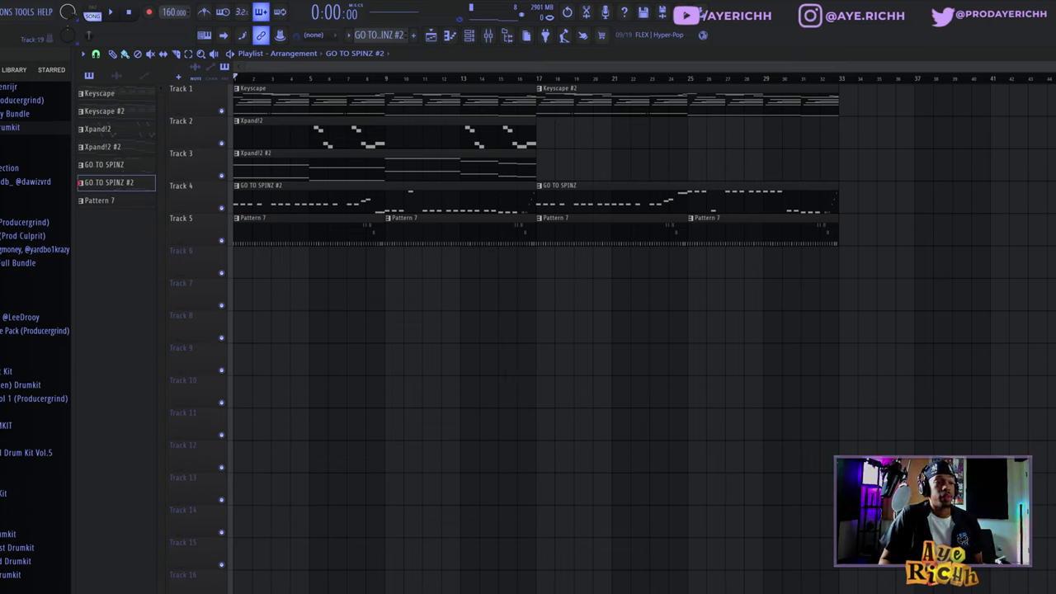
# - Switch to File Explorer and examine the contents of the 2020 folder in Dropbox
pyautogui.hotkey('alt', 'Tab')
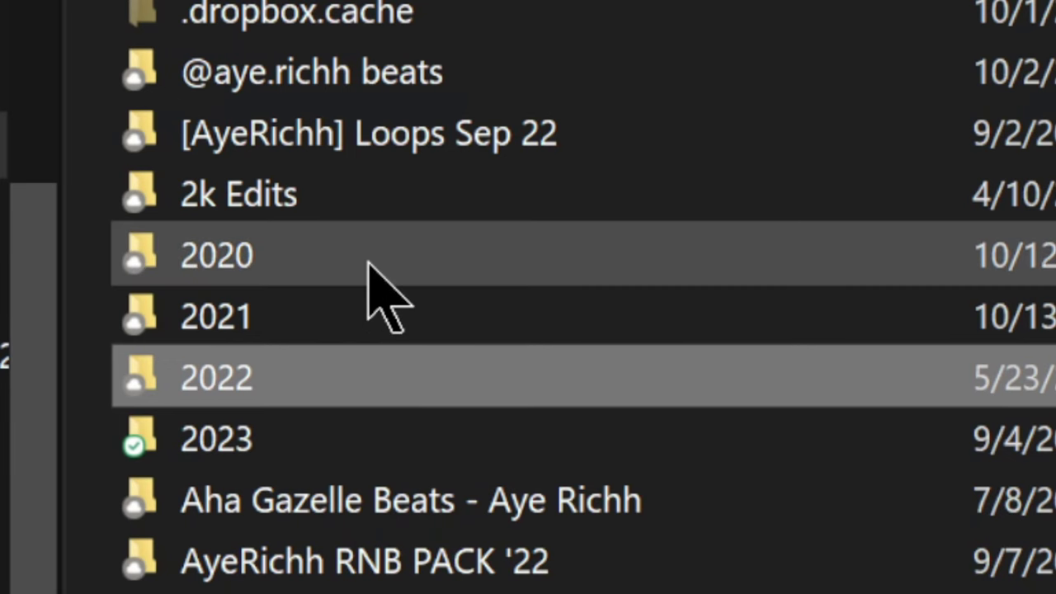
pyautogui.moveTo(370, 264)
pyautogui.moveTo(323, 257)
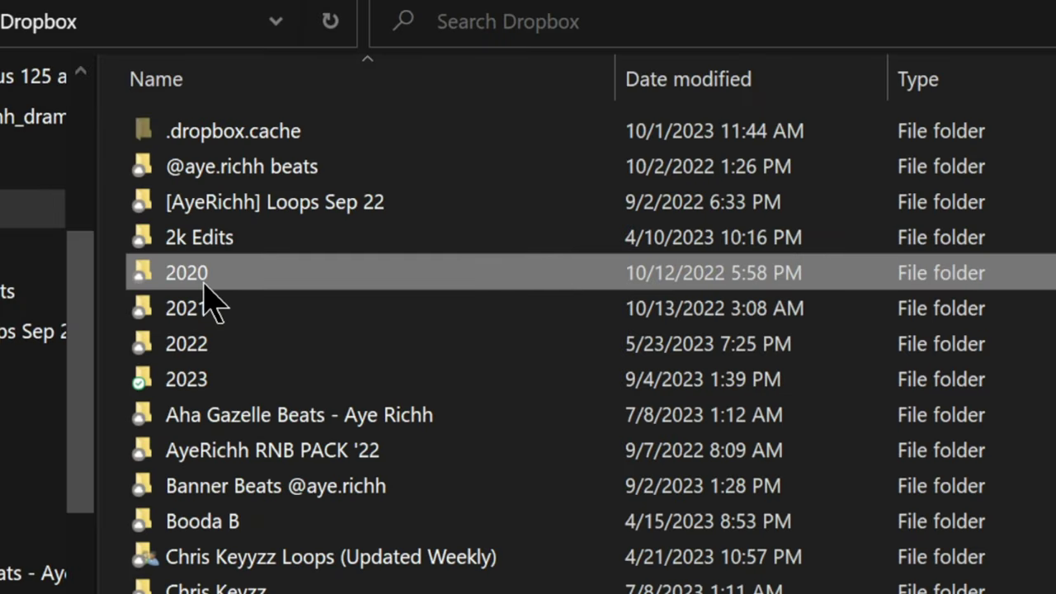
pyautogui.doubleClick(248, 274)
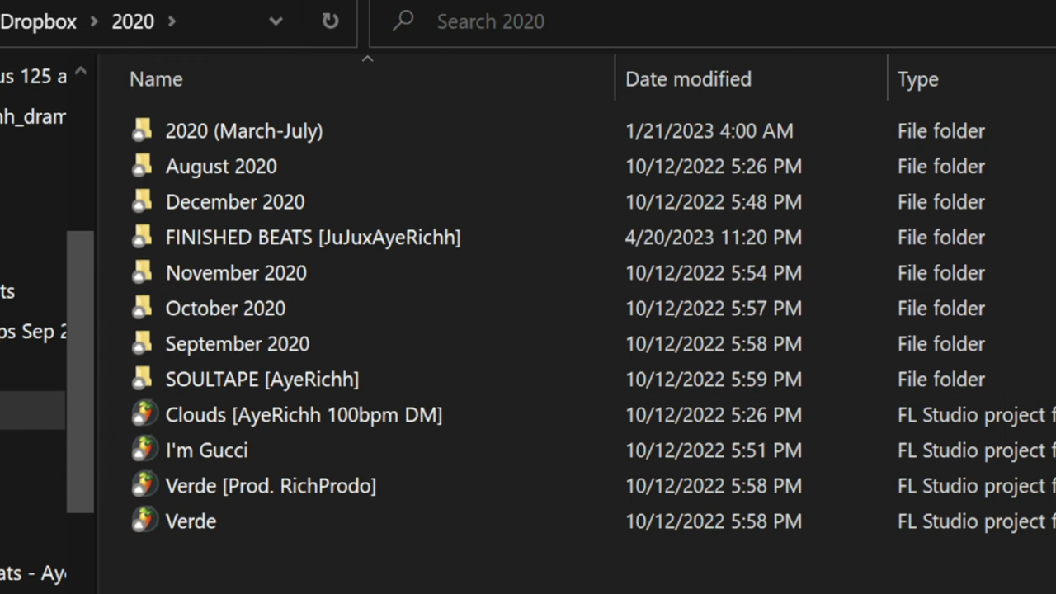
pyautogui.hotkey('alt', 'Up')
# - Examine the 2021 folder and the projects in its April 2021 subfolder, and return to the Dropbox folder
pyautogui.doubleClick(191, 312)
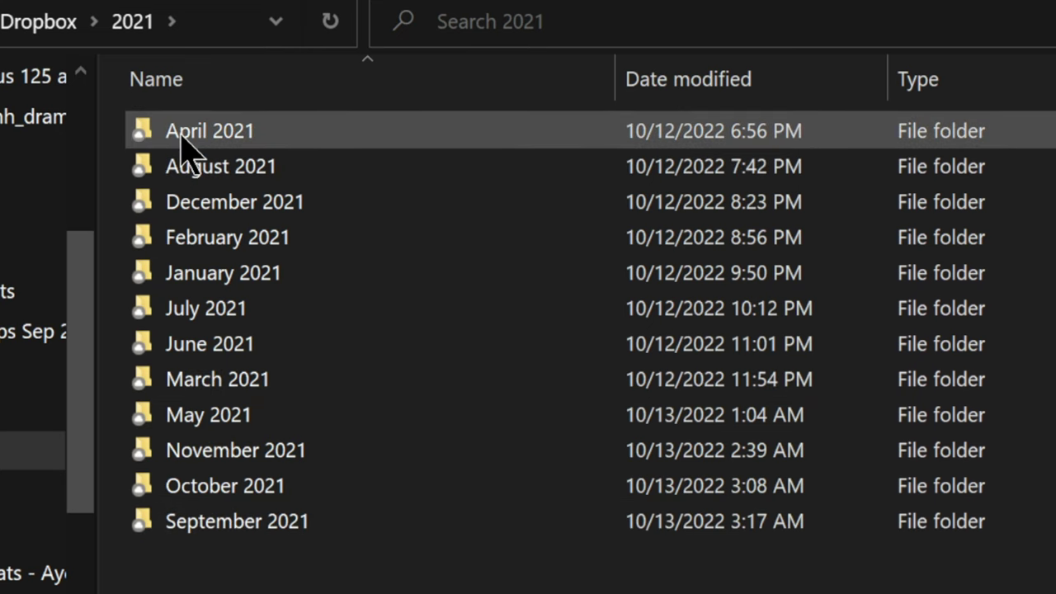
pyautogui.doubleClick(198, 134)
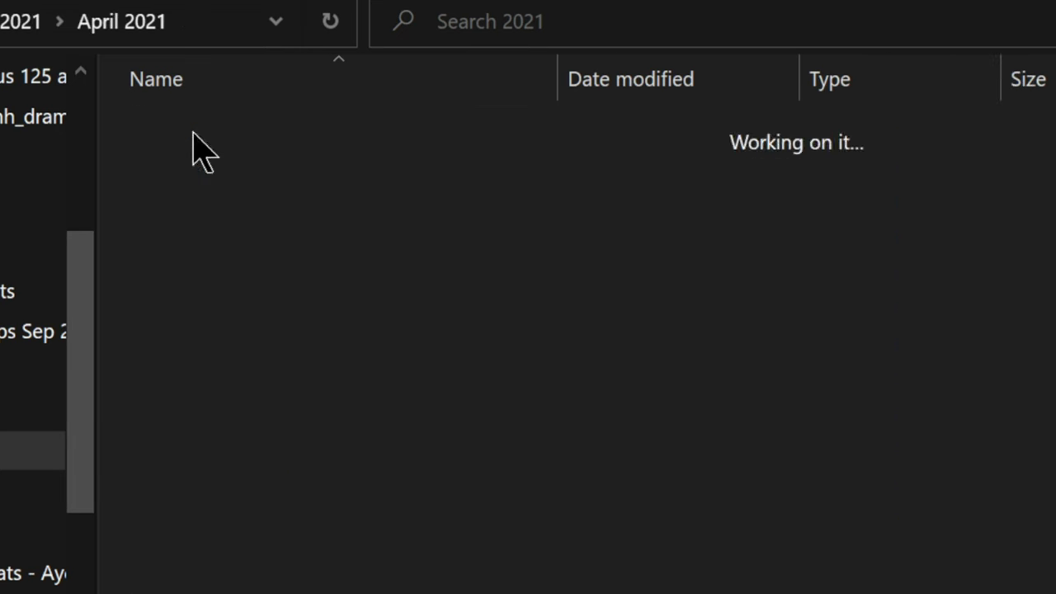
pyautogui.scroll(-5, 350, 524)
pyautogui.scroll(5, 141, 294)
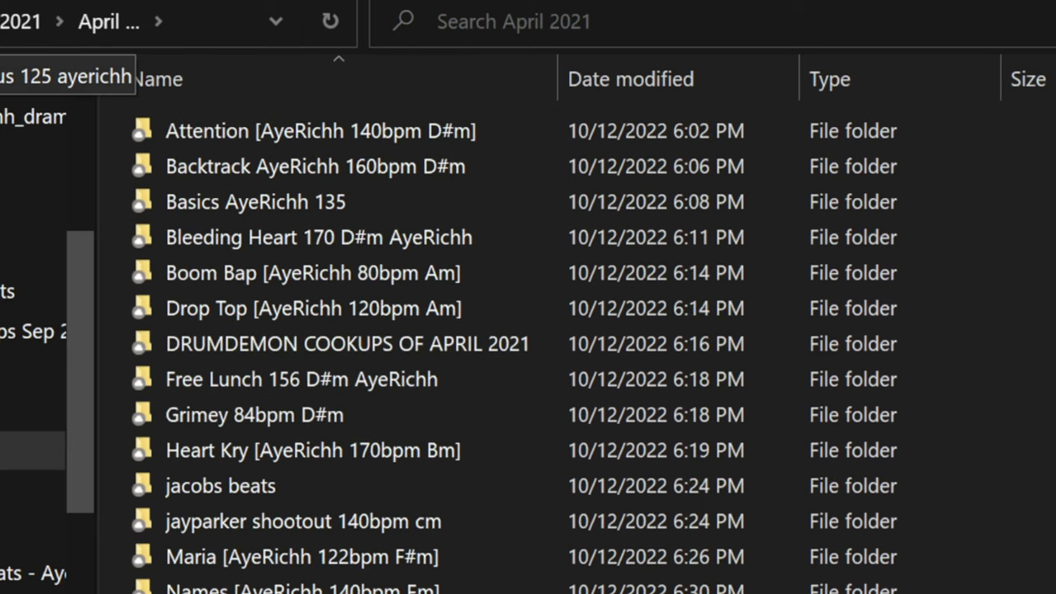
pyautogui.hotkey('alt', 'Left')
pyautogui.hotkey('alt', 'Left')
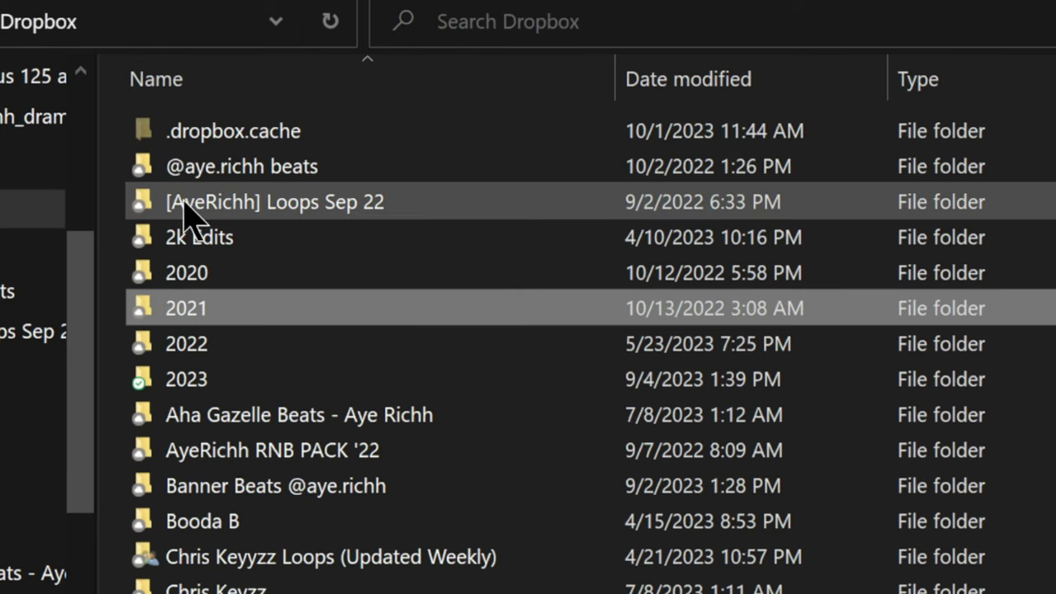
# - Examine the monthly folders inside the 2022 folder and return to the Dropbox folder
pyautogui.click(228, 378)
pyautogui.doubleClick(227, 352)
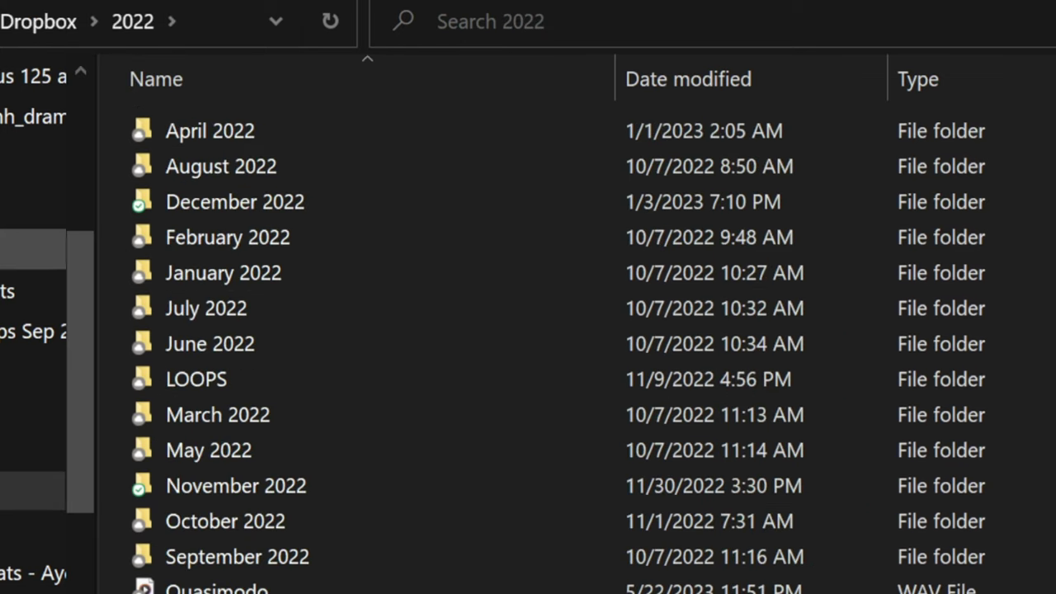
pyautogui.hotkey('alt', 'Left')
# - Examine the project folders in 03 March 23 within the 2023 folder, and close File Explorer
pyautogui.doubleClick(212, 382)
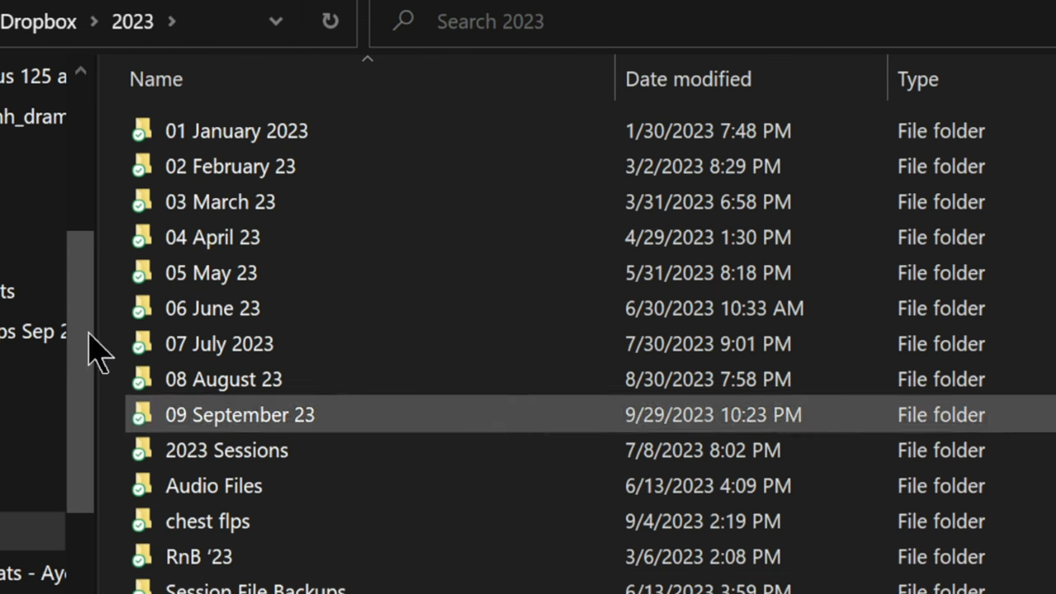
pyautogui.doubleClick(239, 202)
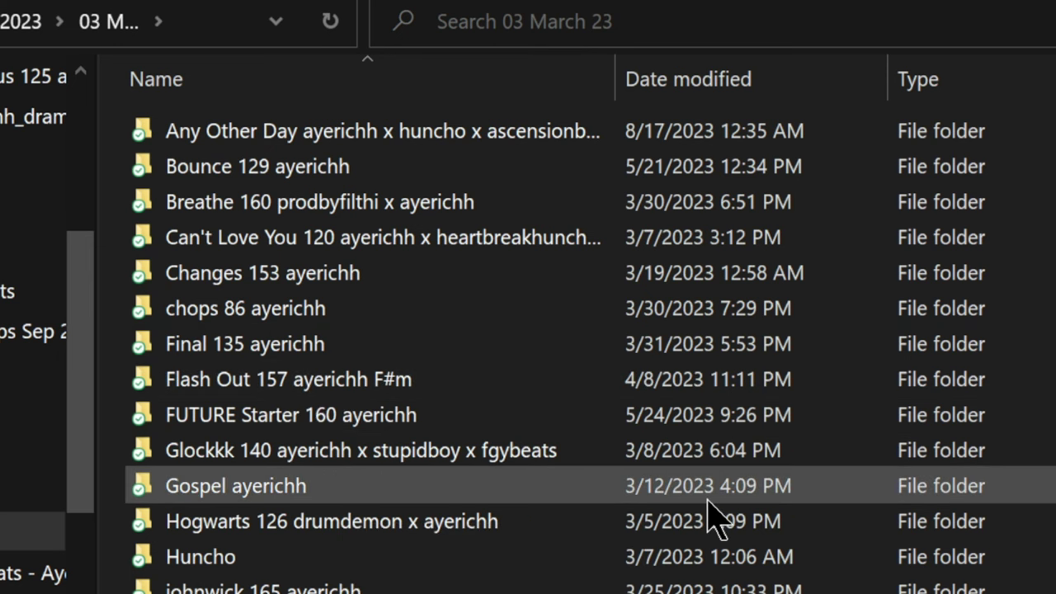
pyautogui.scroll(-2, 302, 472)
pyautogui.scroll(2, 383, 570)
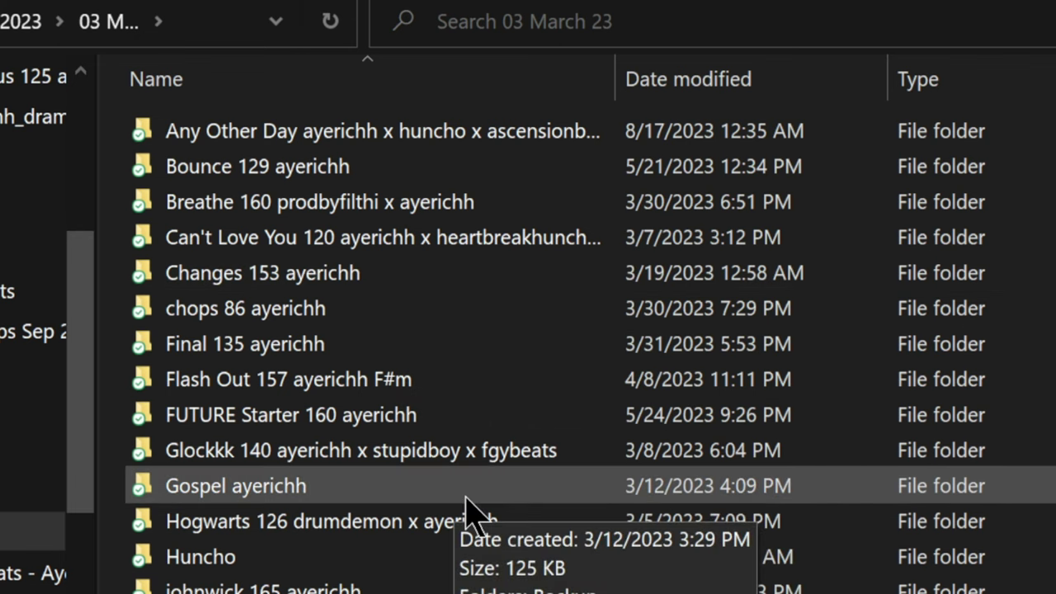
pyautogui.click(37, 25)
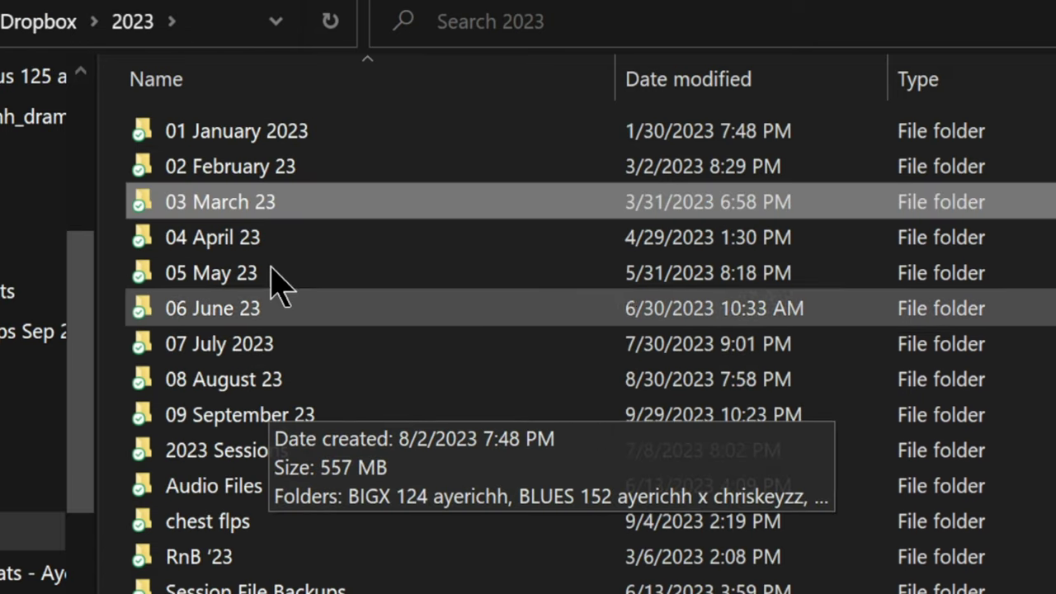
pyautogui.doubleClick(198, 203)
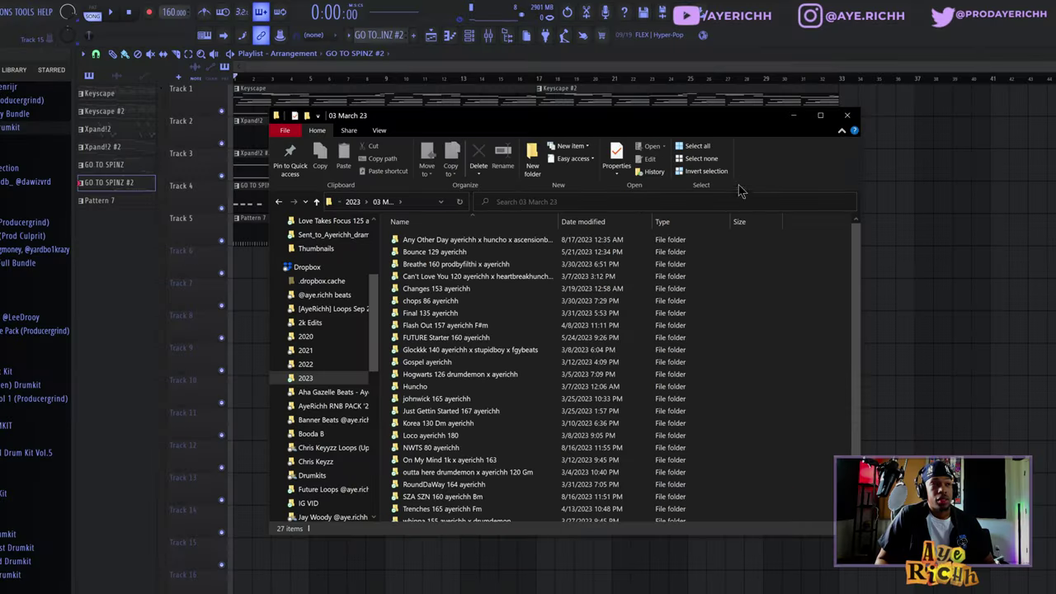
pyautogui.click(847, 115)
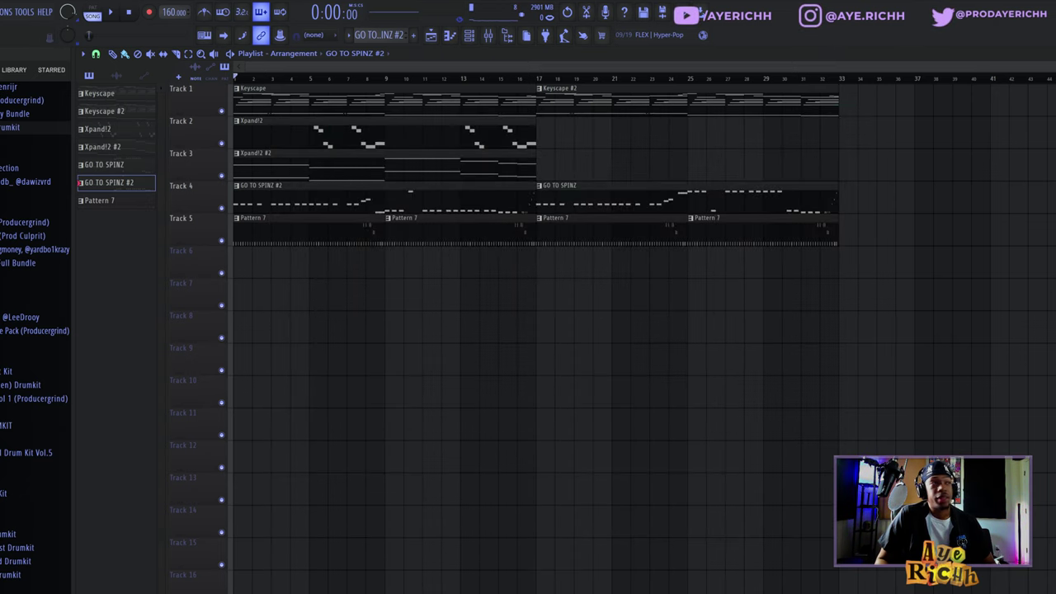
# - Start saving the project under the name "Youtube Ahh Beat 160 D#m"
pyautogui.hotkey('alt', 'f')
pyautogui.press('Return')
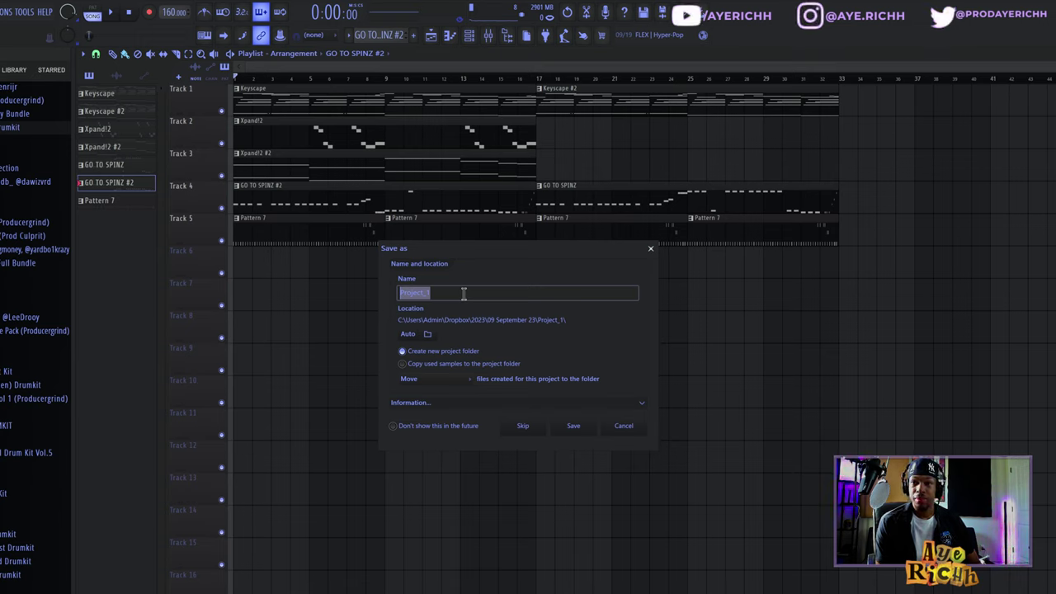
pyautogui.write('Youtub')
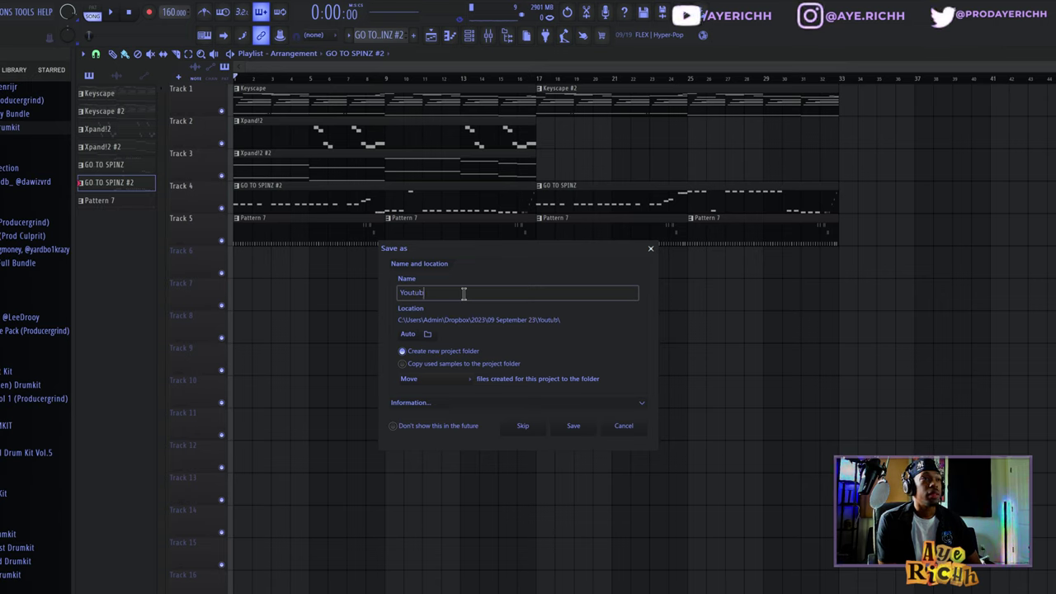
pyautogui.write('e Ahh Beat')
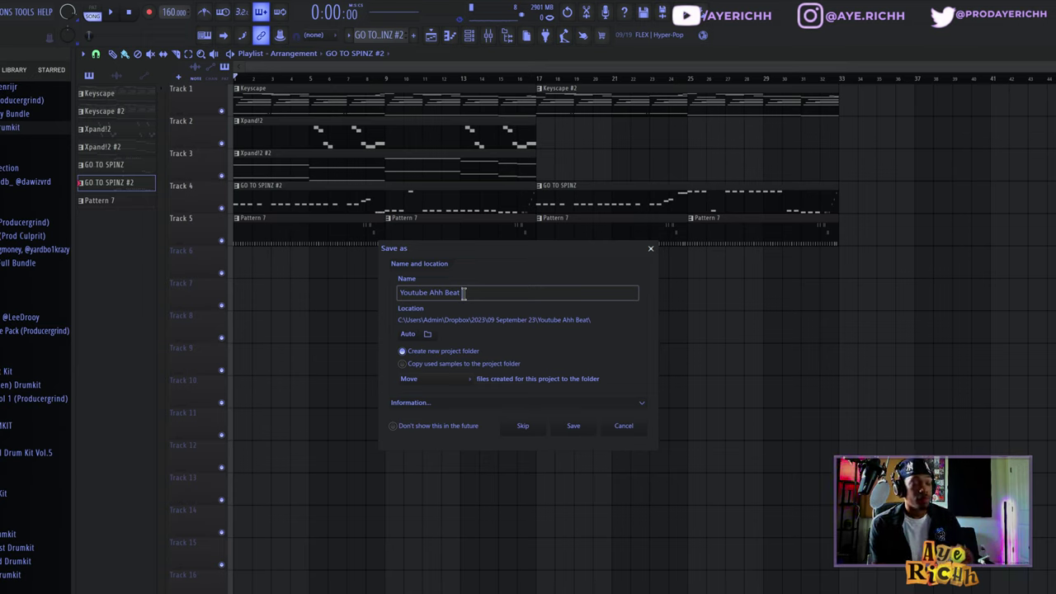
pyautogui.write('160 D#m')
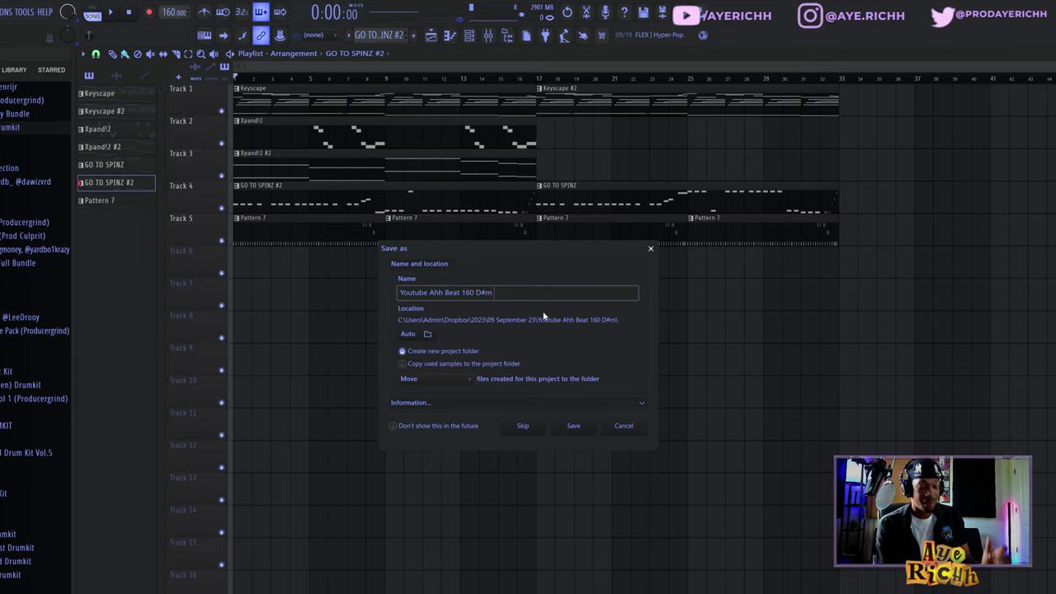
pyautogui.write('ayerichhbeat')
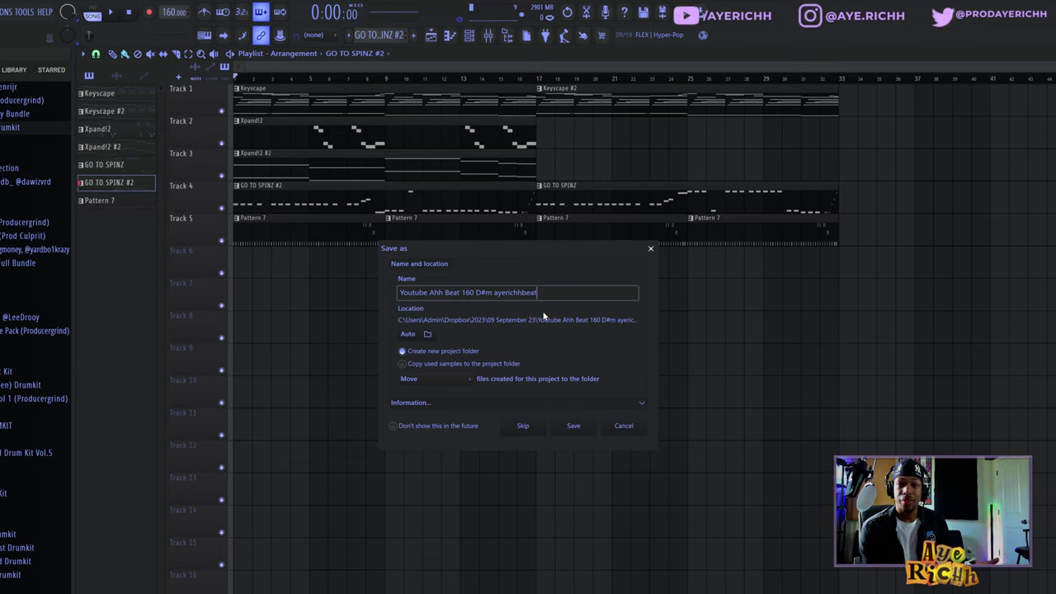
pyautogui.press('BackSpace')
pyautogui.press('BackSpace')
pyautogui.press('BackSpace')
pyautogui.press('BackSpace')
pyautogui.press('BackSpace')
pyautogui.press('BackSpace')
pyautogui.press('BackSpace')
pyautogui.press('BackSpace')
pyautogui.press('BackSpace')
pyautogui.press('BackSpace')
pyautogui.press('BackSpace')
pyautogui.press('BackSpace')
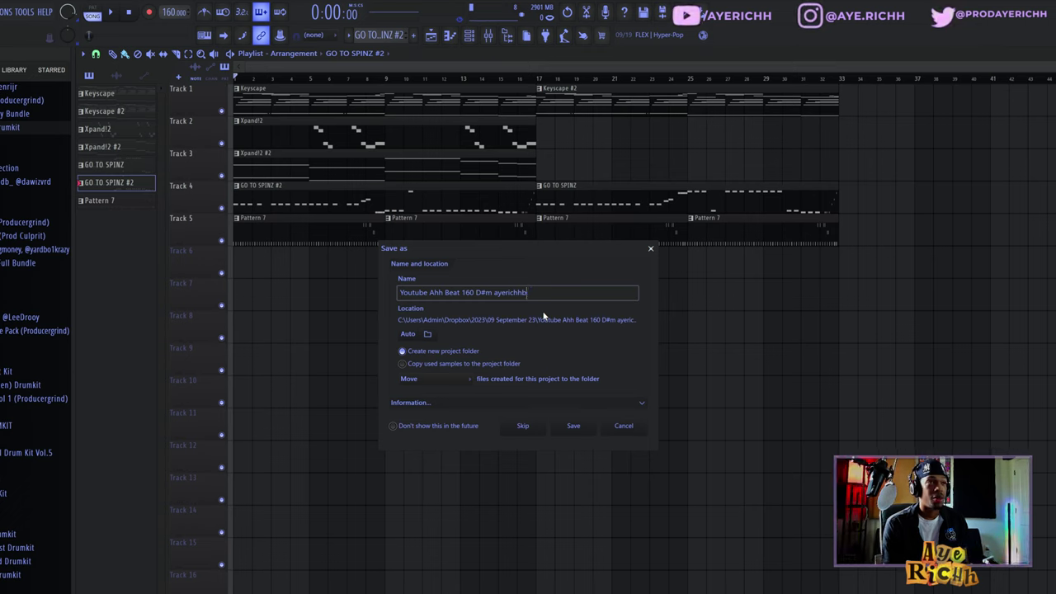
pyautogui.write('@ayerichh')
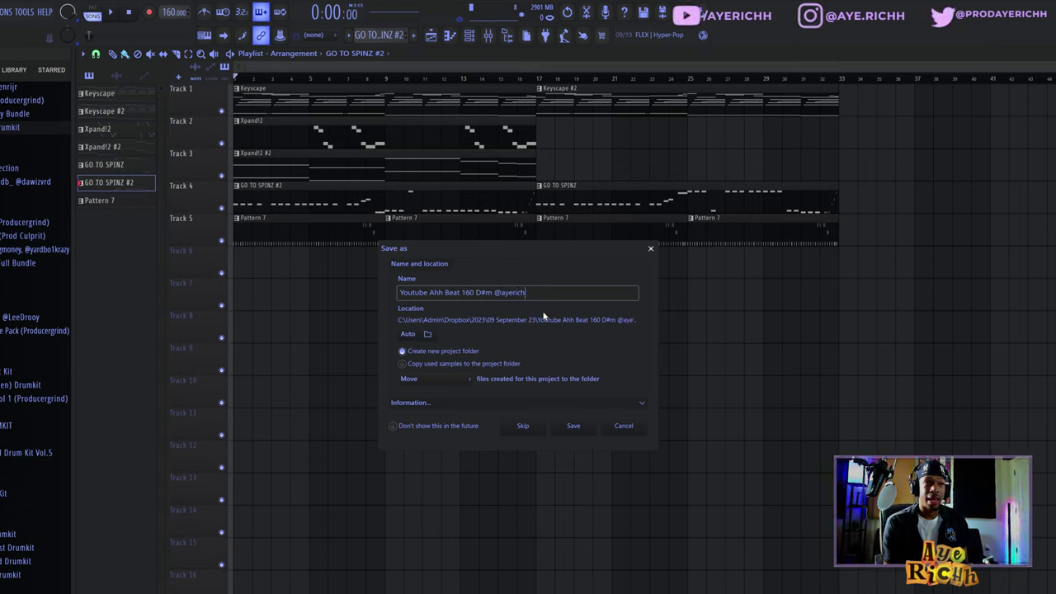
pyautogui.press('BackSpace')
pyautogui.press('BackSpace')
pyautogui.press('BackSpace')
pyautogui.press('BackSpace')
pyautogui.press('BackSpace')
pyautogui.press('BackSpace')
pyautogui.press('BackSpace')
pyautogui.press('BackSpace')
pyautogui.press('BackSpace')
# - Append the producer's handle to the end of the project name
pyautogui.write('a')
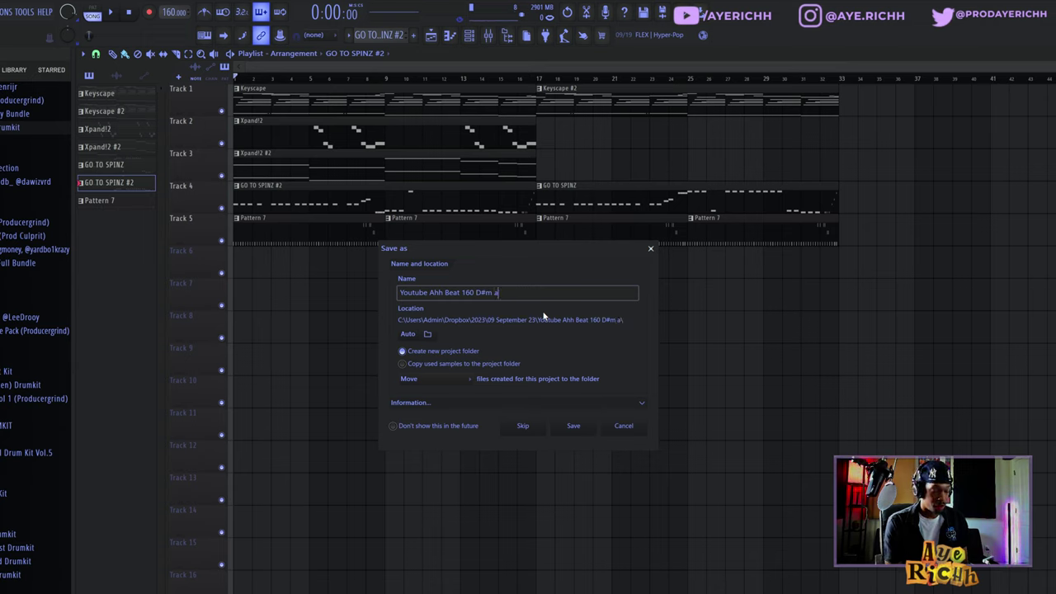
pyautogui.write('yerichh')
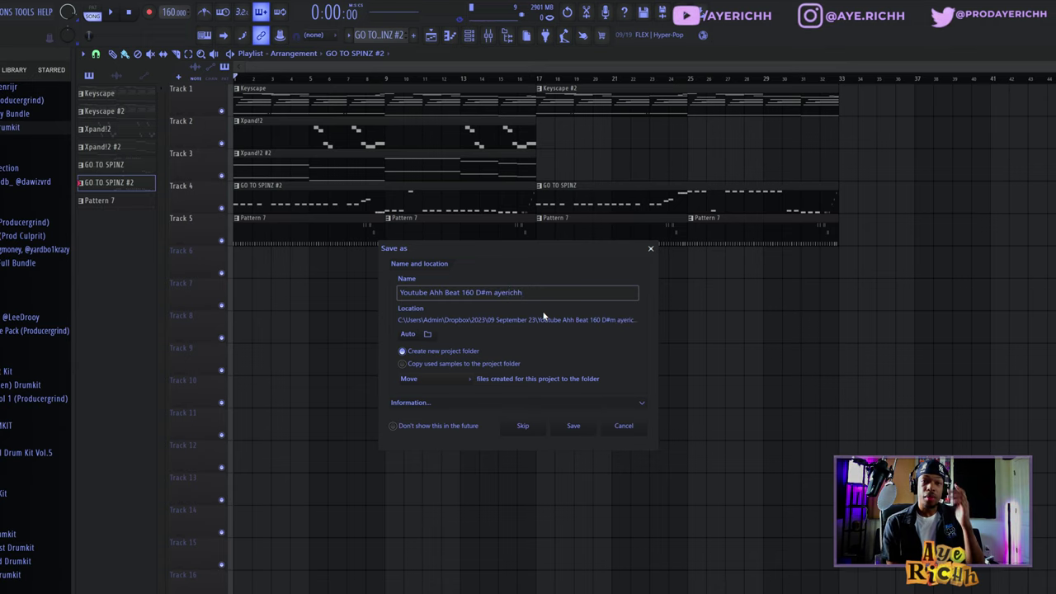
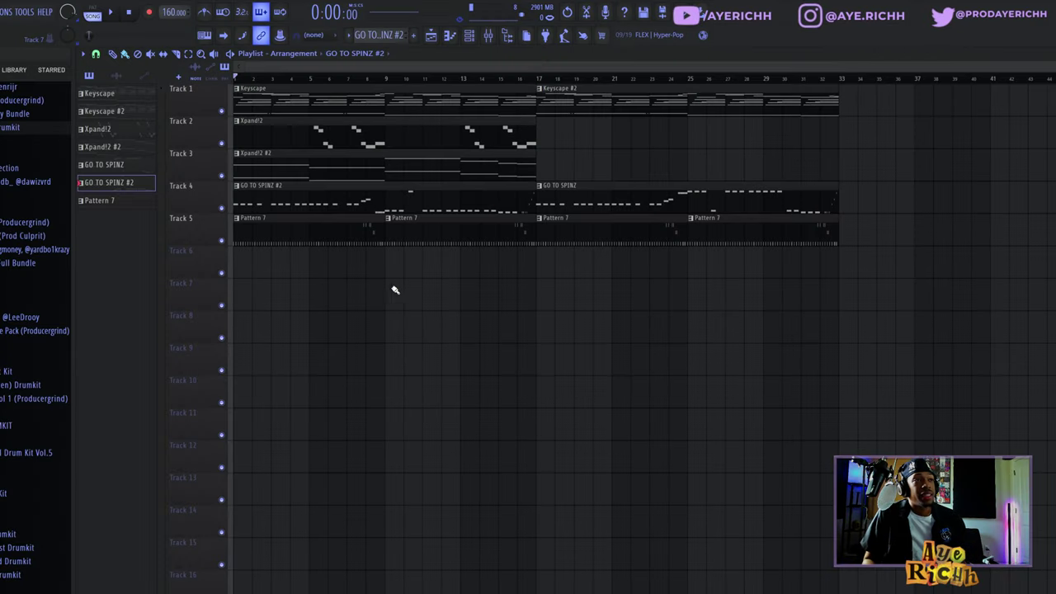
# - Split Pattern 7 by channel into a separate pattern for each drum sound
pyautogui.rightClick(126, 200)
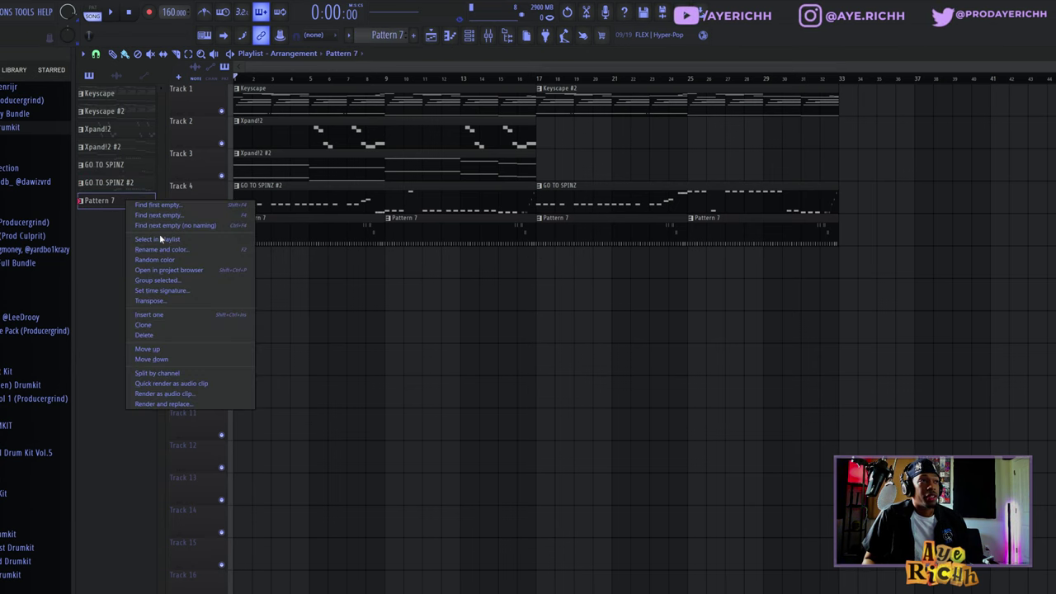
pyautogui.click(157, 373)
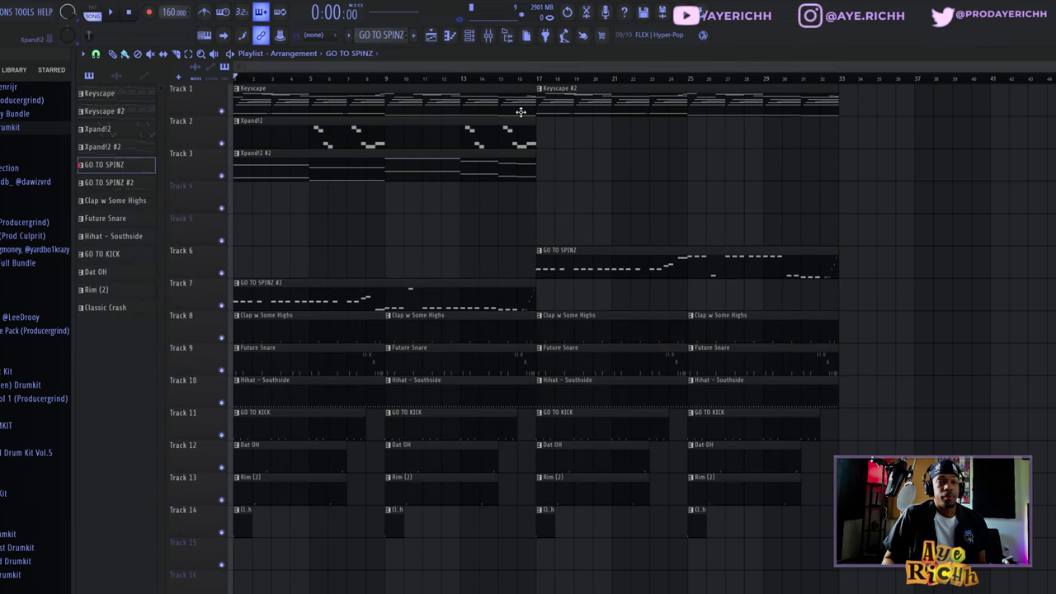
# - Add ValhallaVintageVerb to mixer Insert 1 with a decay of 1.44 s and a low cut of 690 Hz
pyautogui.click(487, 35)
pyautogui.click(333, 449)
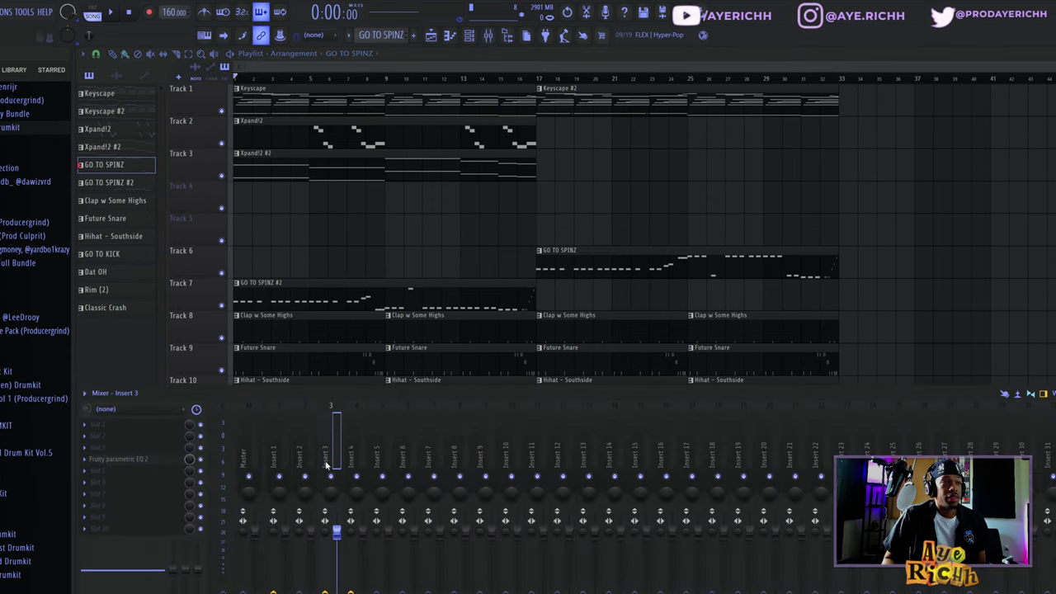
pyautogui.click(277, 455)
pyautogui.click(156, 431)
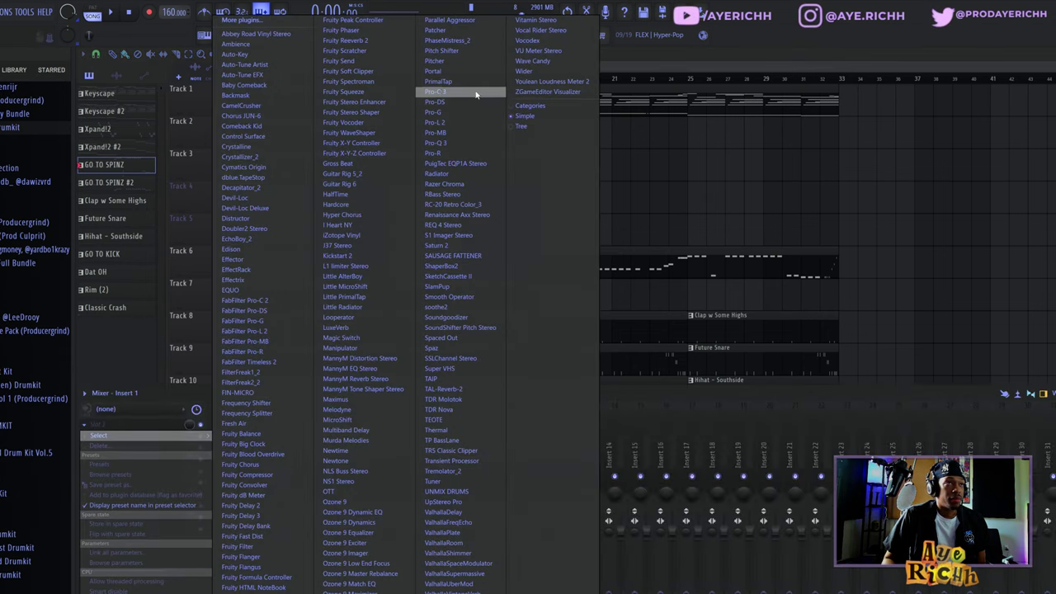
pyautogui.click(432, 302)
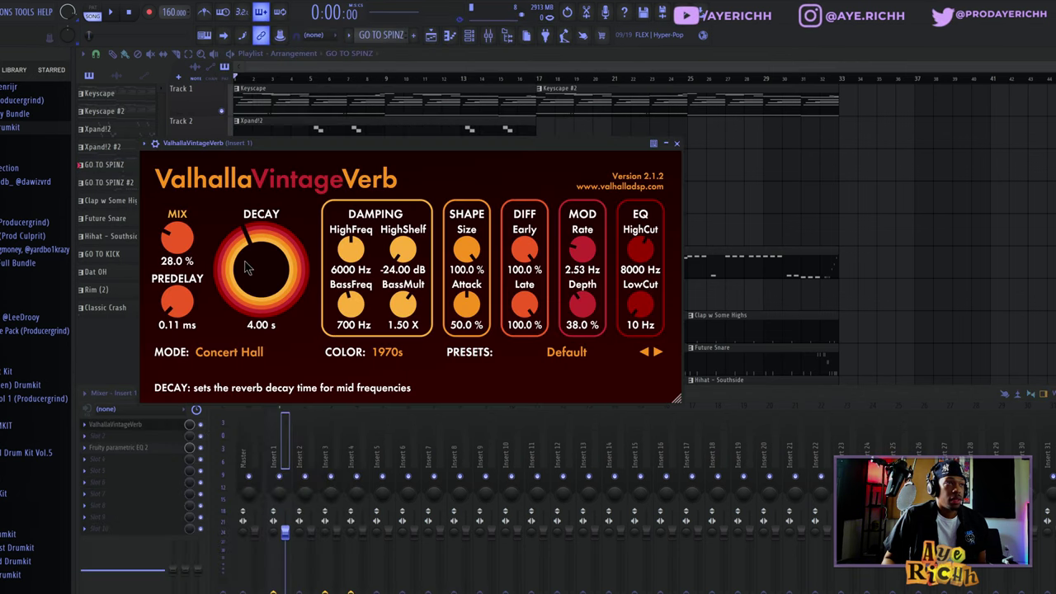
pyautogui.moveTo(642, 307); pyautogui.dragTo(665, 242)
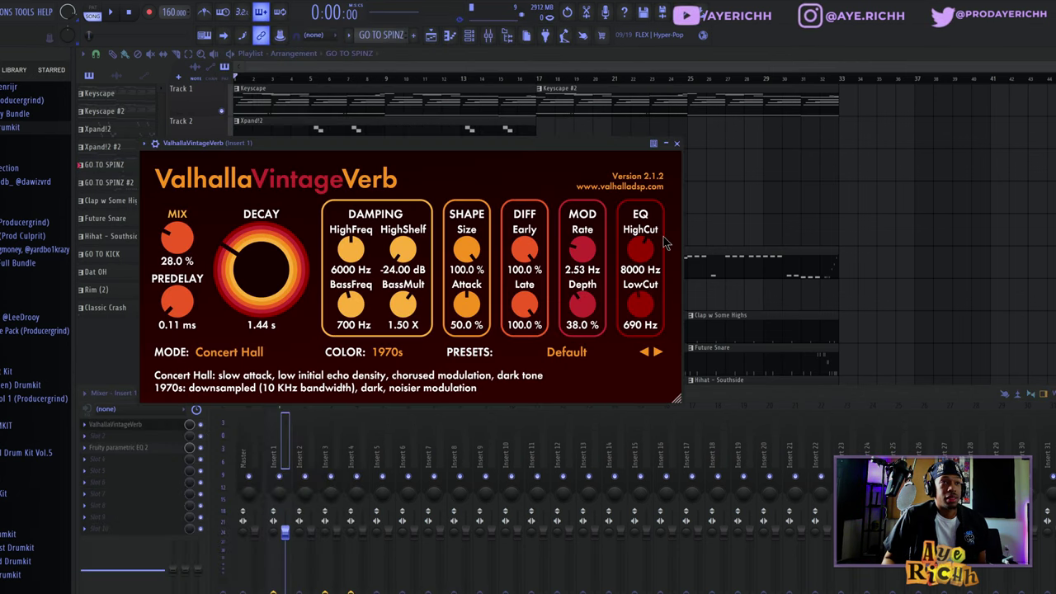
pyautogui.click(677, 144)
pyautogui.press('F9')
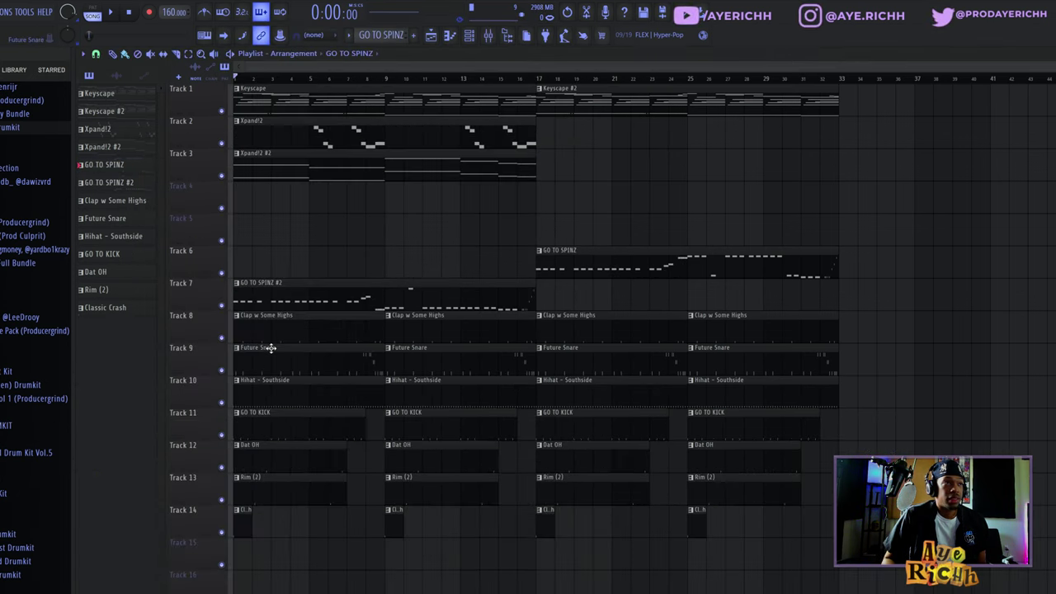
# - Load HalfTime into the second effect slot of mixer Insert 2, and return to the playlist
pyautogui.click(489, 37)
pyautogui.click(115, 424)
pyautogui.moveTo(124, 447)
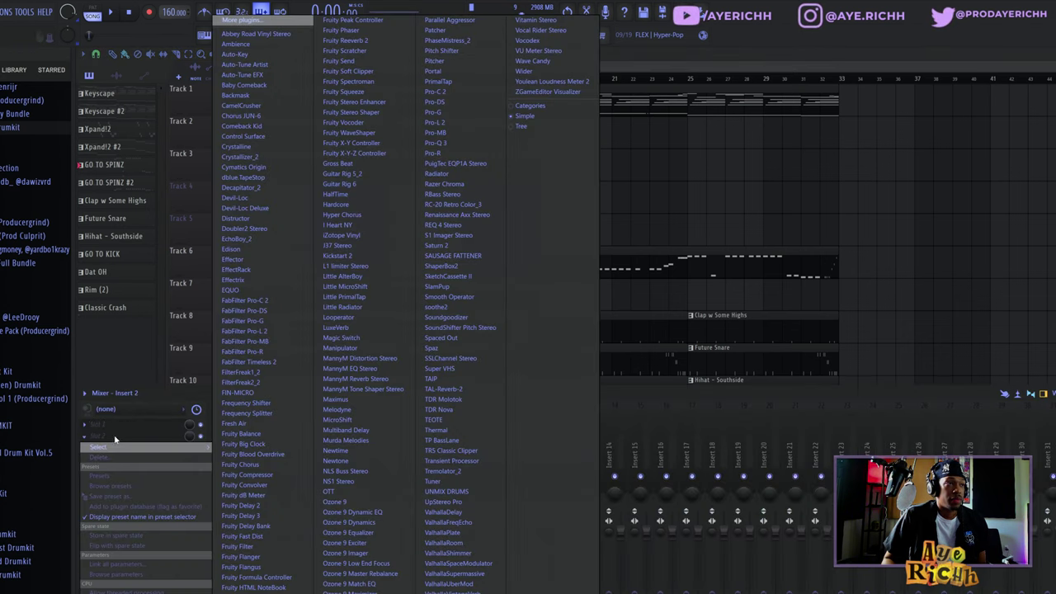
pyautogui.click(335, 194)
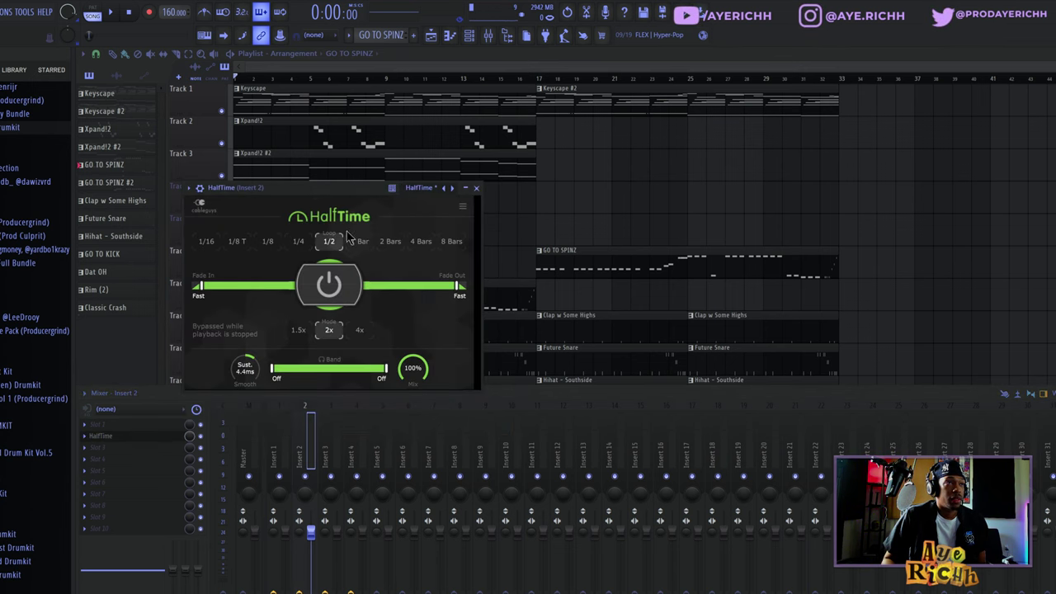
pyautogui.press('F12')
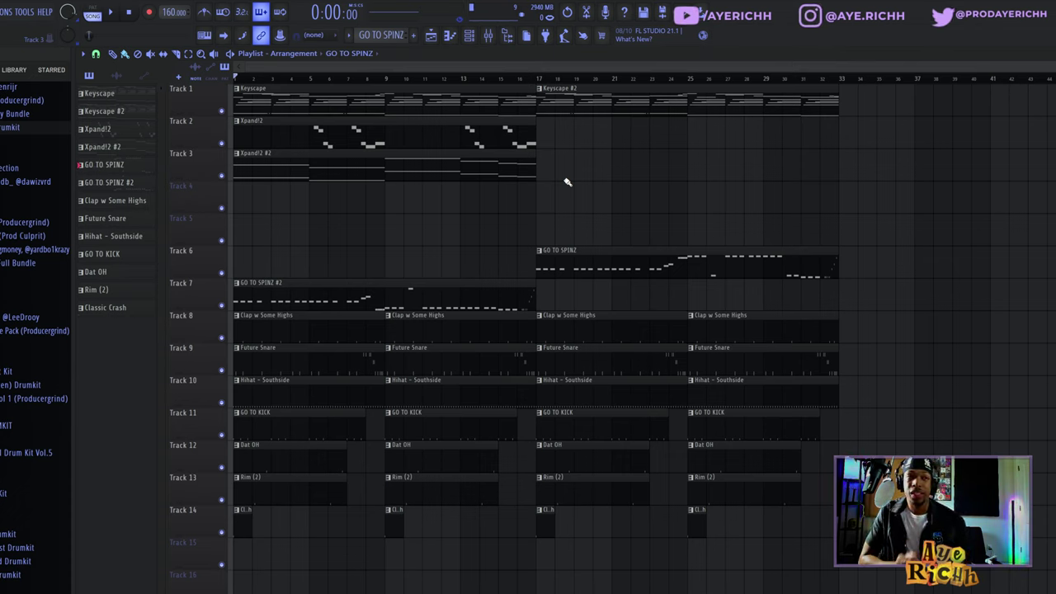
# - Render and replace the two Keyscape and two Xpand!2 patterns with 16-bit WAV audio clips, and play the arrangement
pyautogui.click(142, 97)
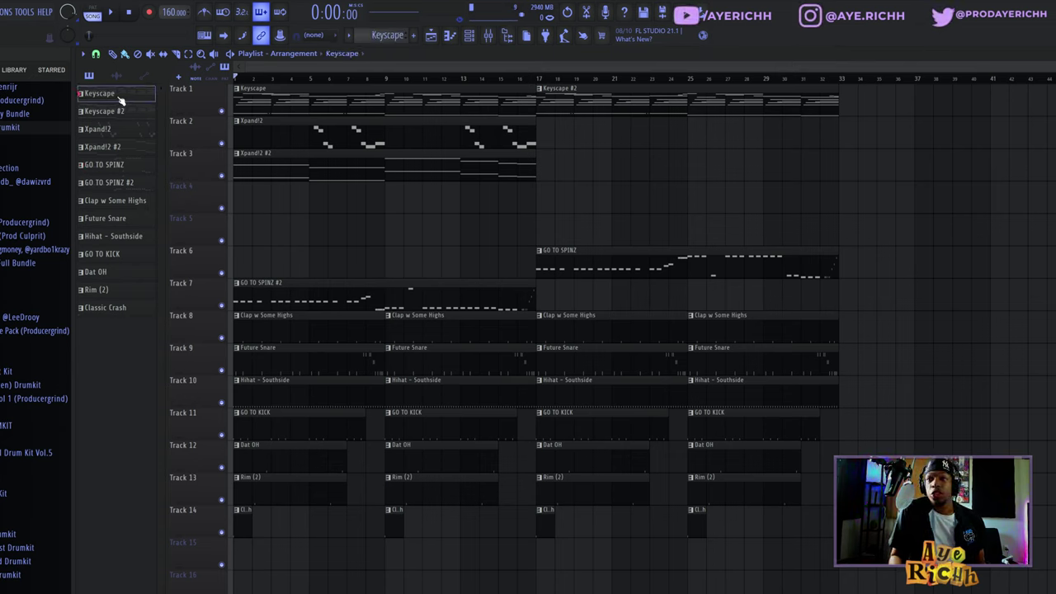
pyautogui.keyDown('shift'); pyautogui.click(121, 150); pyautogui.keyUp('shift')
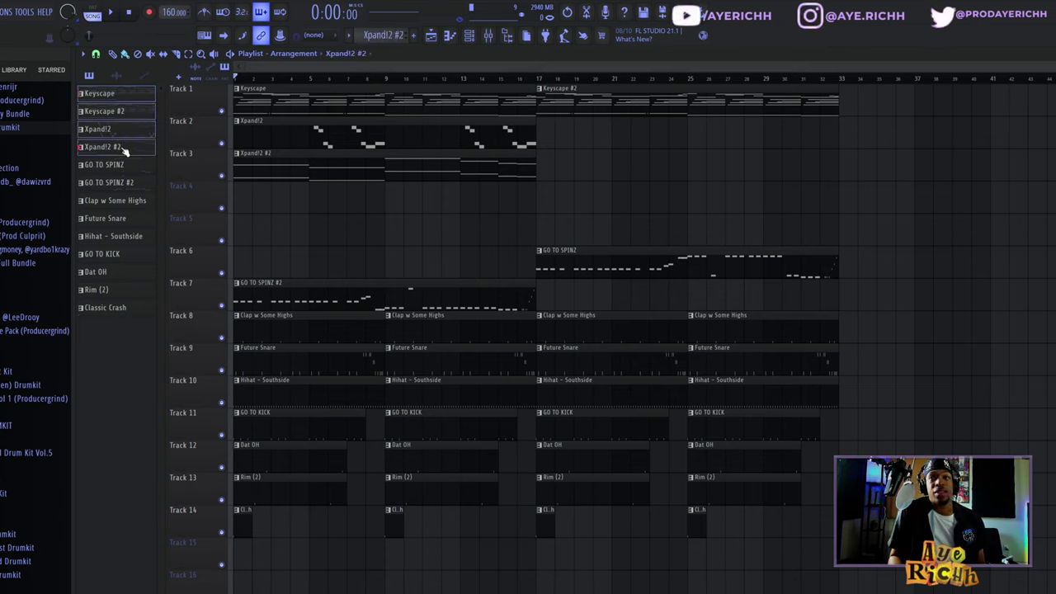
pyautogui.rightClick(111, 130)
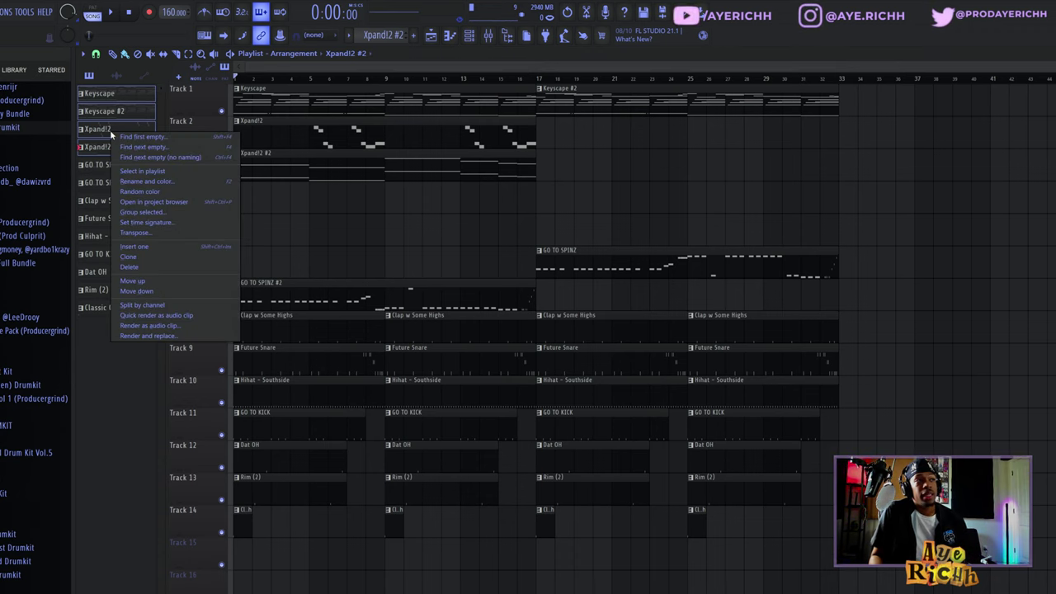
pyautogui.click(154, 337)
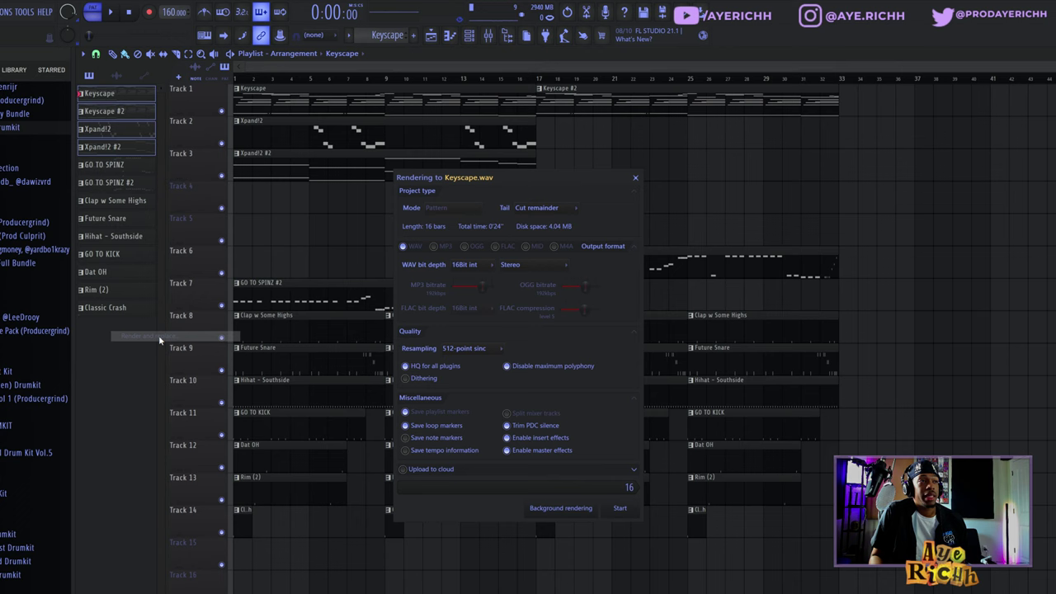
pyautogui.click(619, 509)
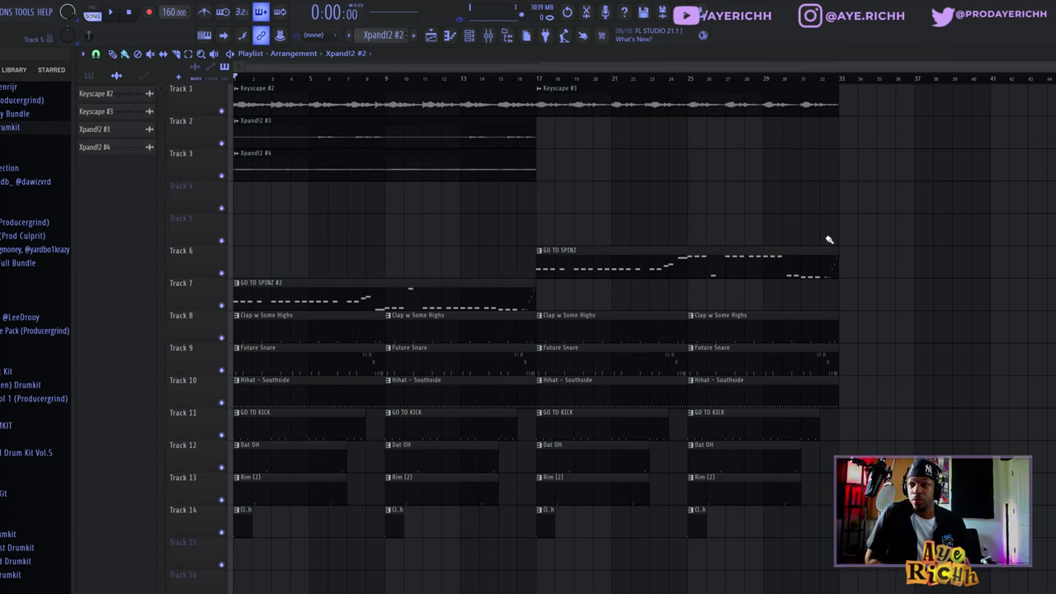
pyautogui.press('space')
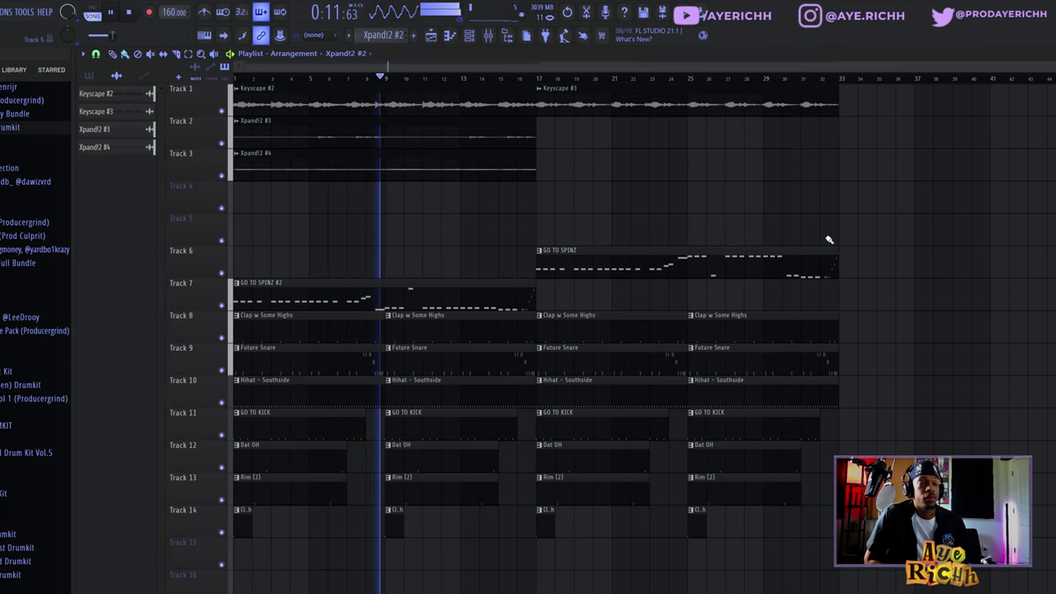
pyautogui.press('space')
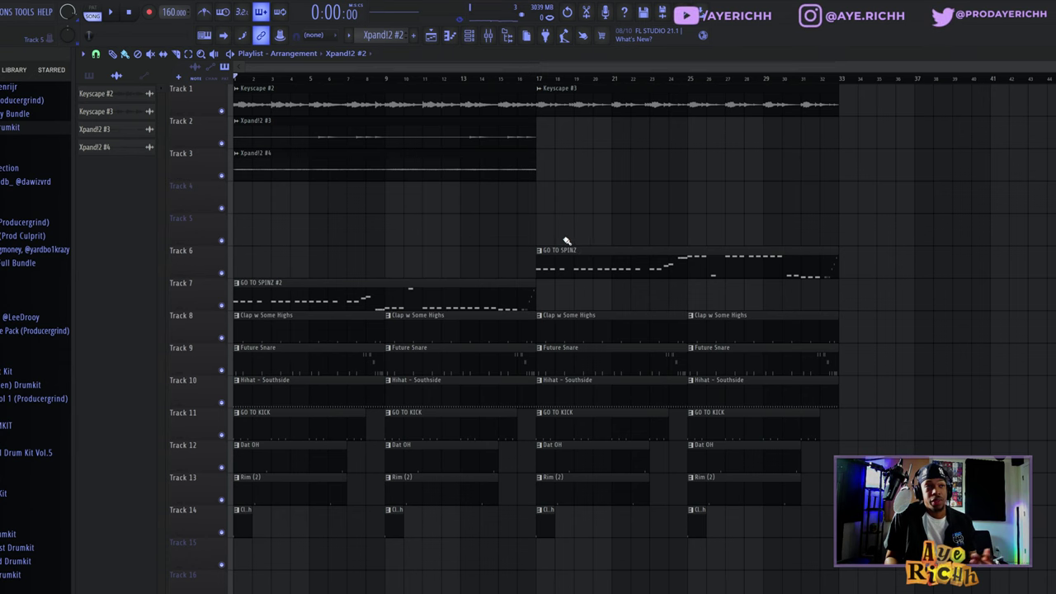
# - Move the GO TO SPINZ and drum clips down eight tracks, and mute every track below Track 3
pyautogui.moveTo(258, 430); pyautogui.dragTo(258, 580)
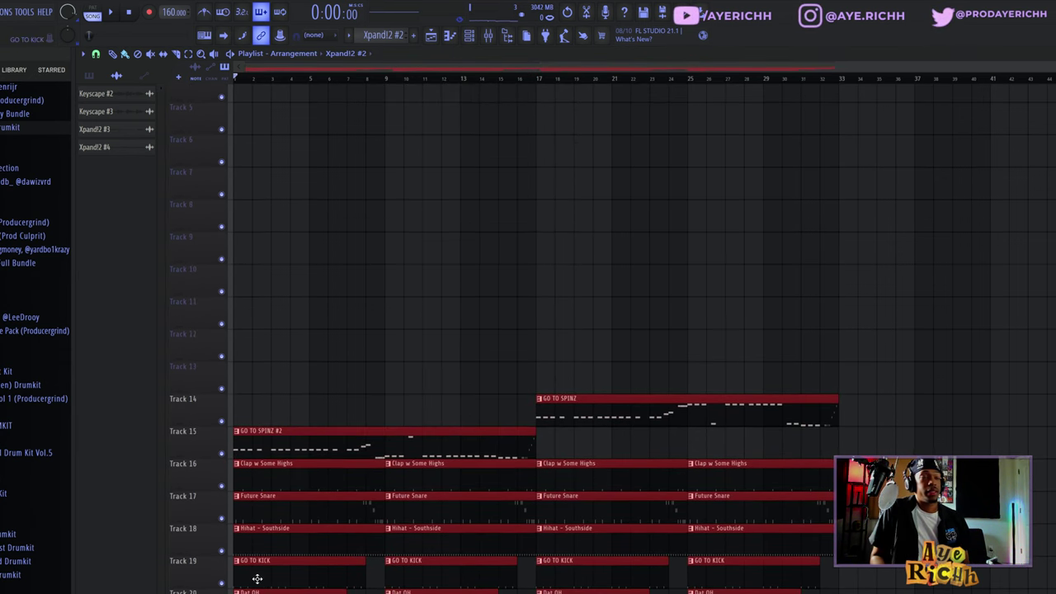
pyautogui.scroll(3, 316, 340)
pyautogui.moveTo(221, 176); pyautogui.dragTo(223, 111)
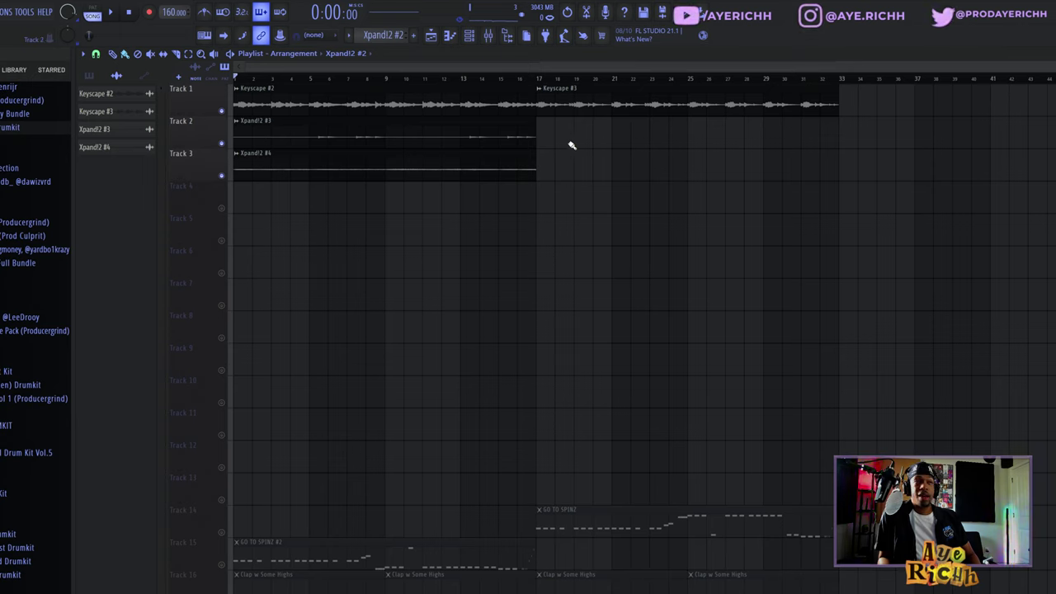
# - Duplicate the Xpand!2 #4 clip on Track 3 so the copy starts at bar 17
pyautogui.moveTo(570, 151); pyautogui.dragTo(464, 179)
pyautogui.hotkey('ctrl', 'b')
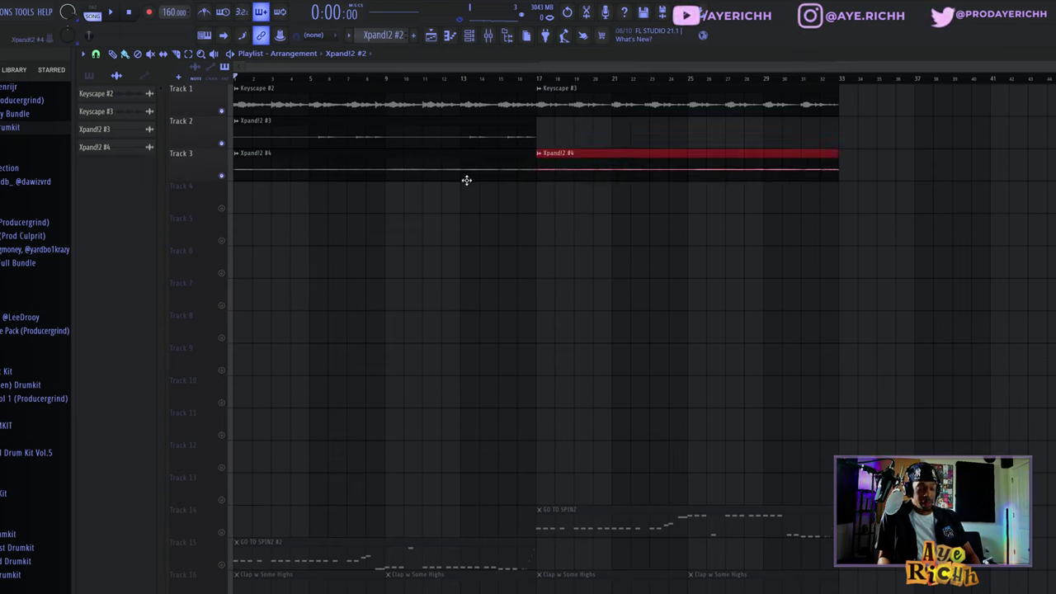
pyautogui.hotkey('ctrl', 'd')
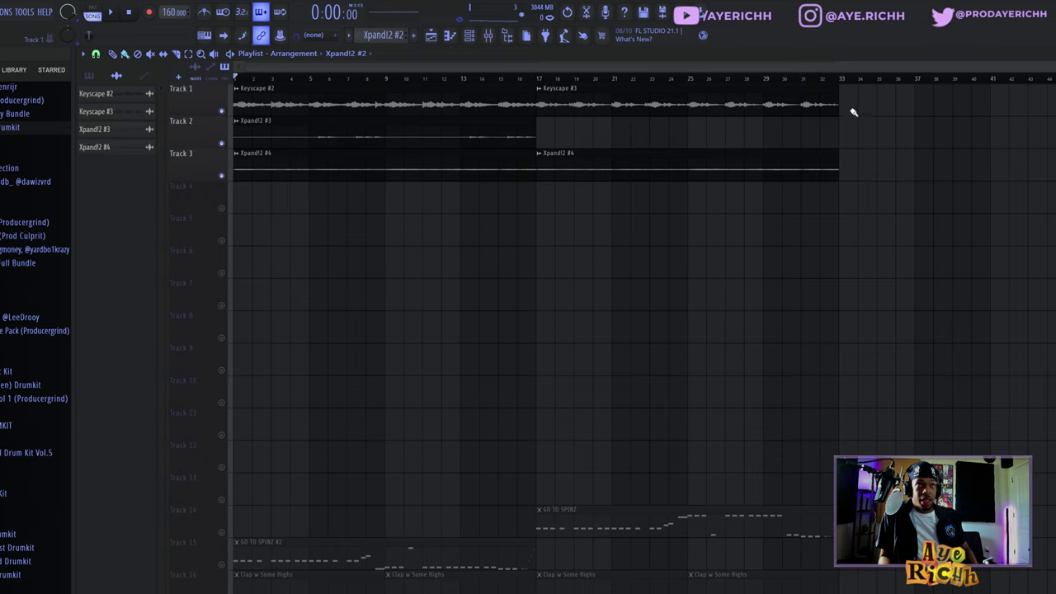
# - Duplicate the Keyscape #2 clip to bar 33 on Track 1, directly after Keyscape #3
pyautogui.moveTo(854, 112); pyautogui.dragTo(520, 112)
pyautogui.hotkey('ctrl', 'b')
pyautogui.scroll(-2, 738, 168)
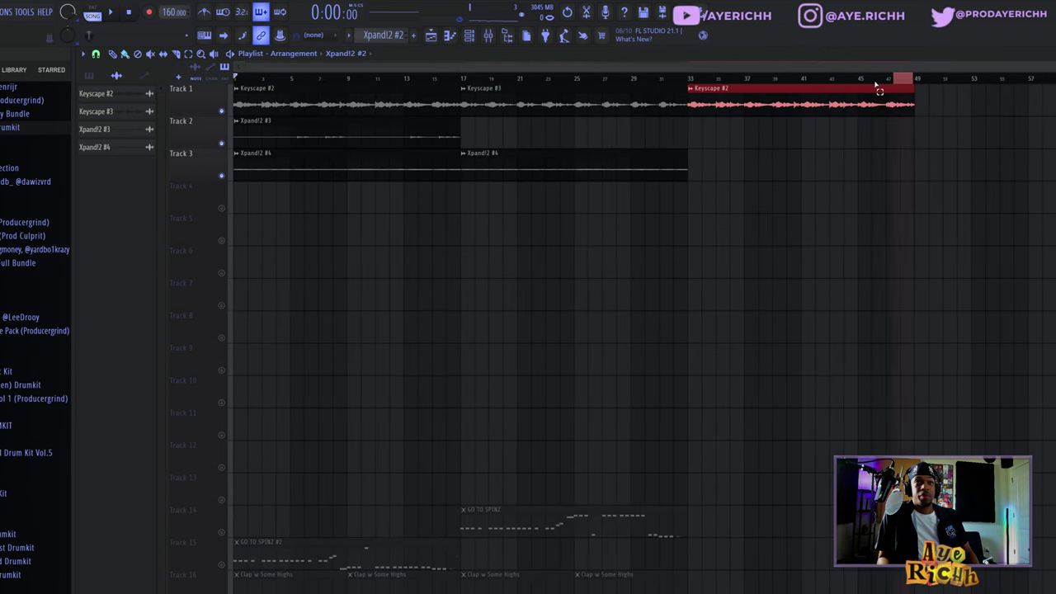
pyautogui.hotkey('ctrl', 'a')
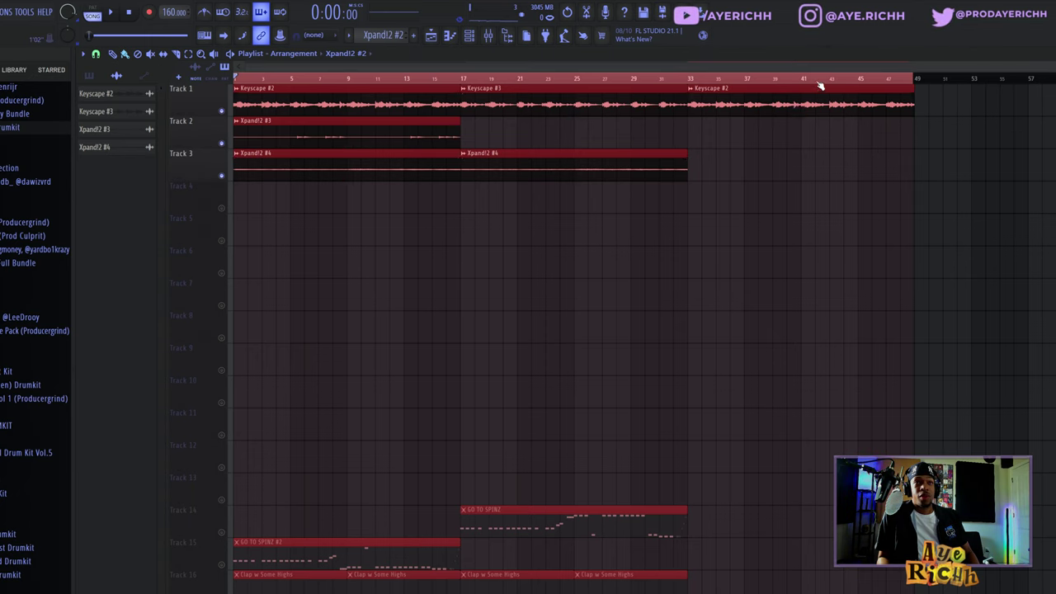
pyautogui.click(476, 156)
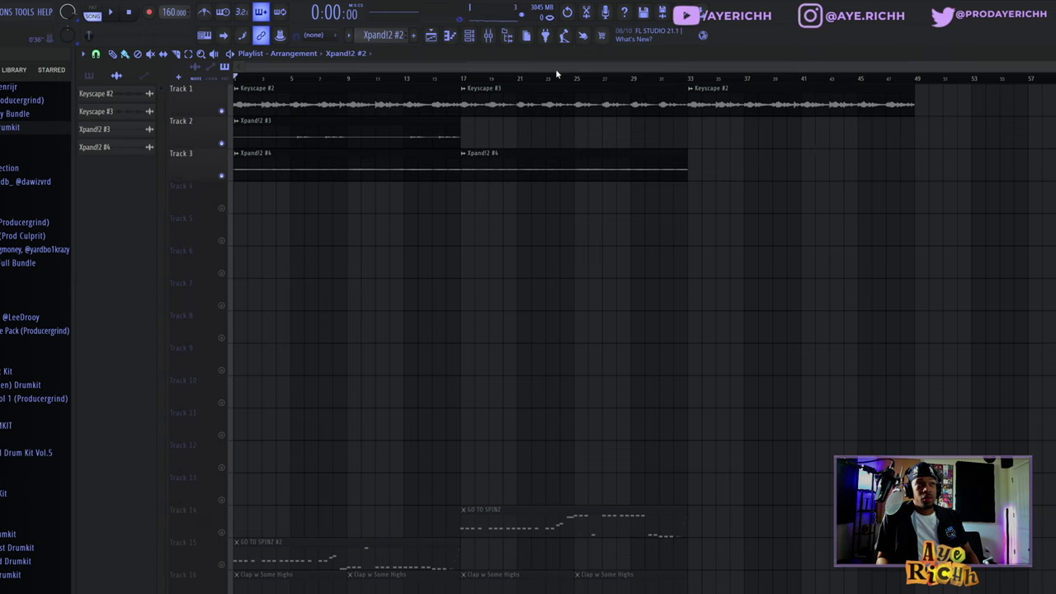
pyautogui.moveTo(553, 68); pyautogui.dragTo(538, 88)
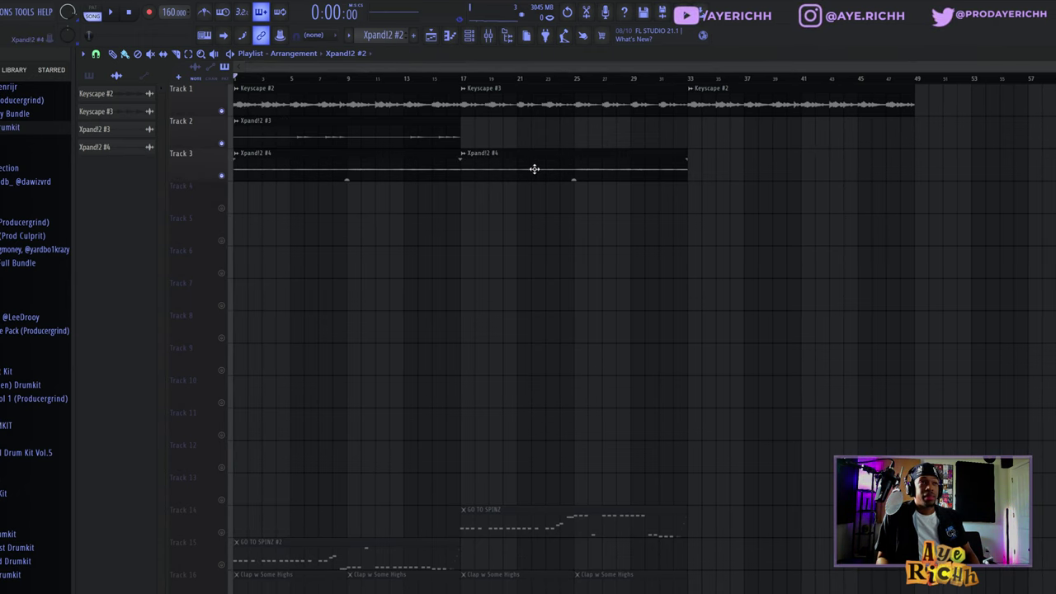
# - Place separate copies of Keyscape #2 at bar 57 on Track 1 and Xpand!2 #3 at bar 81 on Track 2
pyautogui.moveTo(692, 68); pyautogui.dragTo(979, 68)
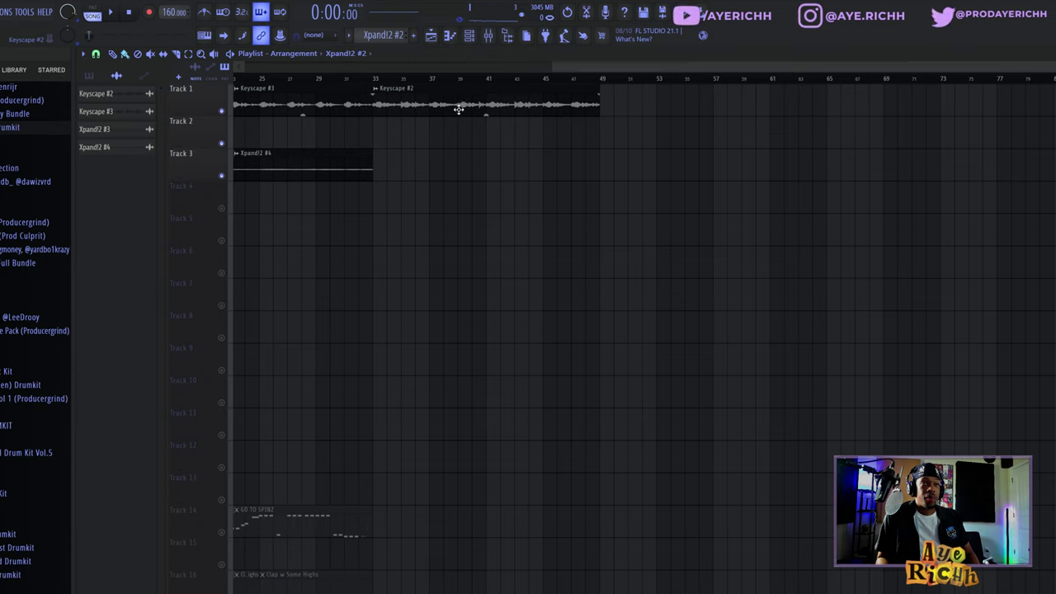
pyautogui.moveTo(462, 106); pyautogui.dragTo(803, 122)
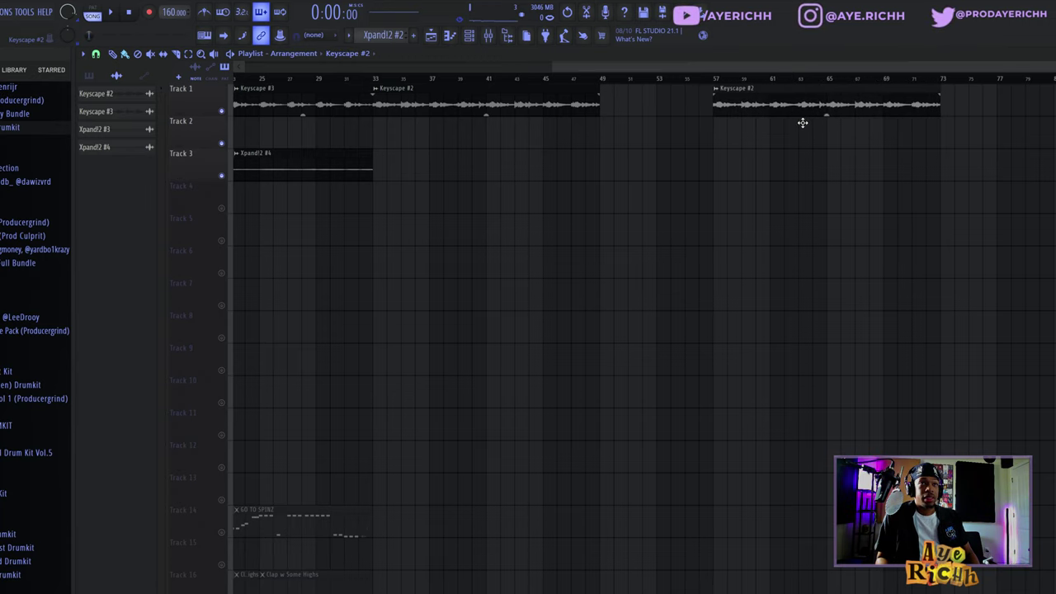
pyautogui.scroll(-2, 742, 111)
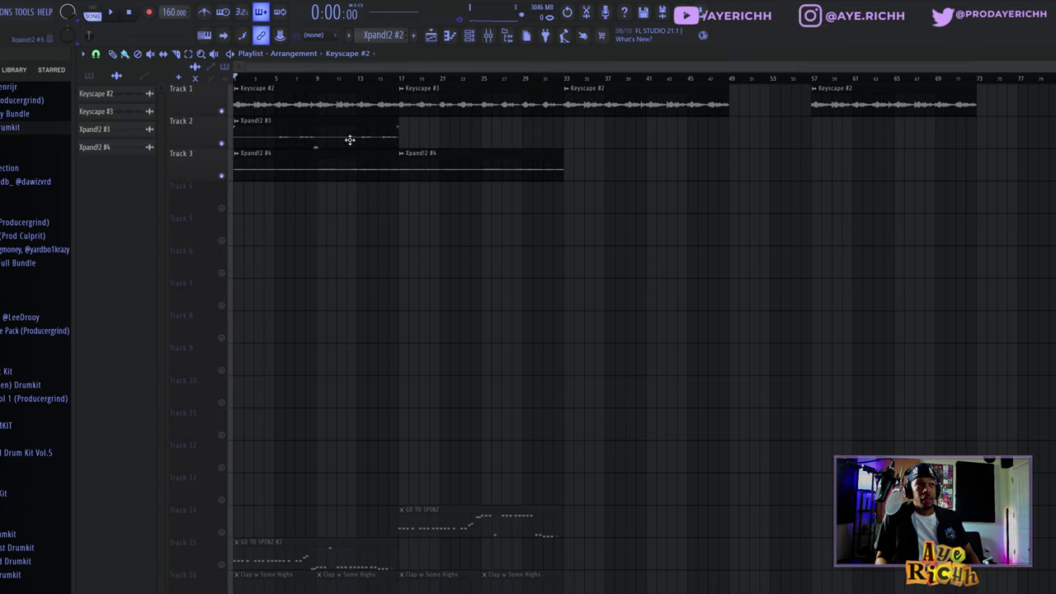
pyautogui.moveTo(269, 135); pyautogui.dragTo(1055, 126)
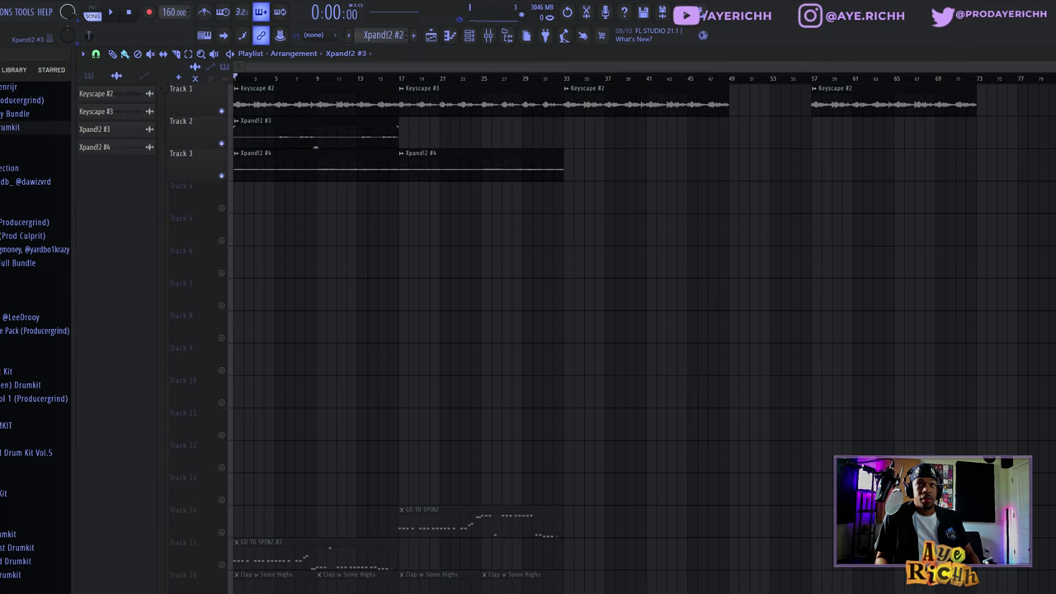
pyautogui.scroll(-2, 1014, 252)
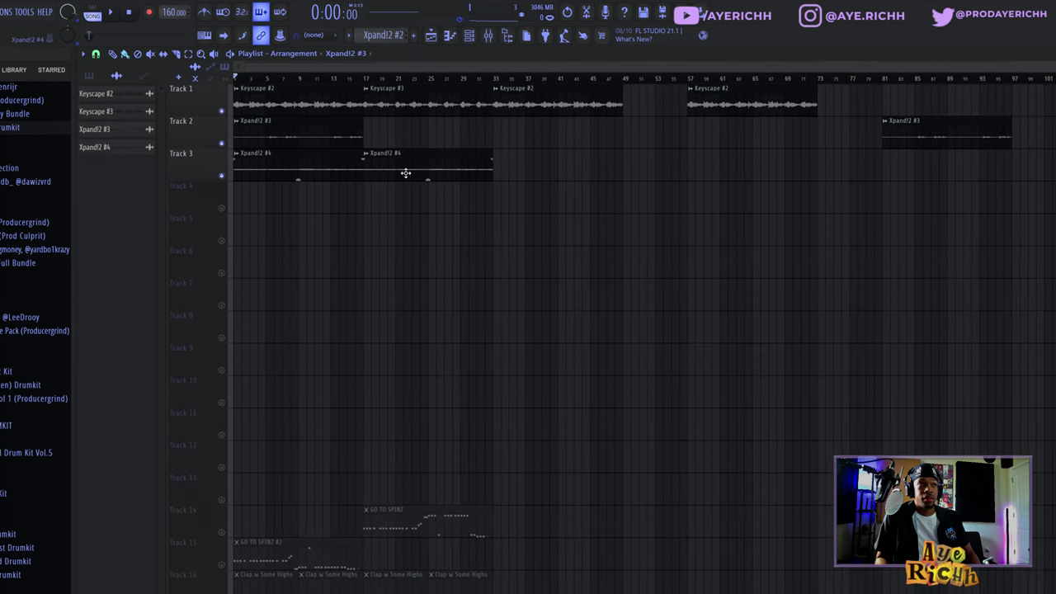
# - Place separate copies of Xpand!2 #4 at bar 105 on Track 3 and Keyscape #3 at bar 129 on Track 1
pyautogui.moveTo(405, 173); pyautogui.dragTo(1055, 169)
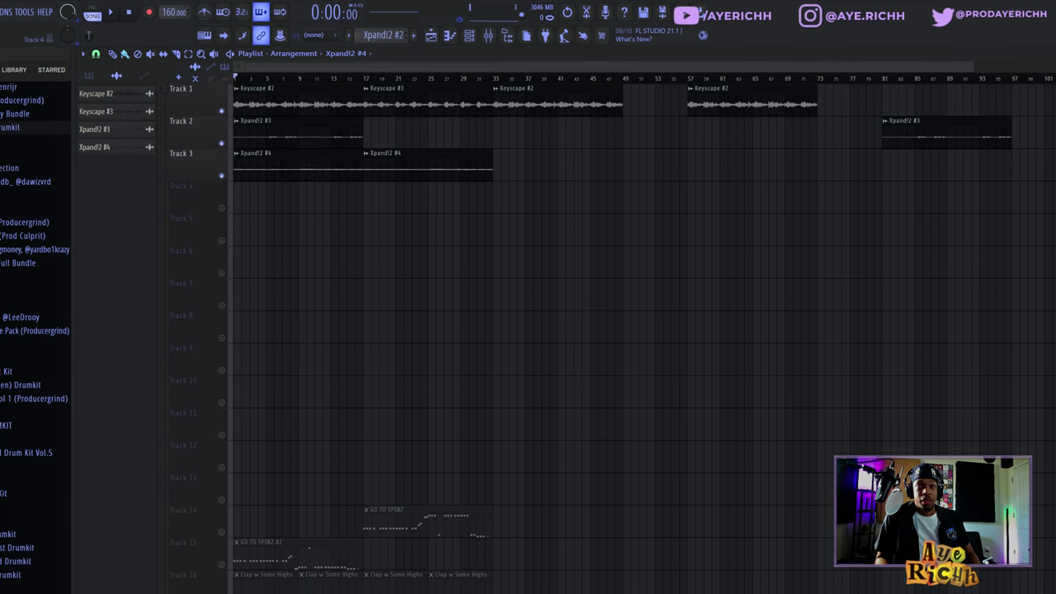
pyautogui.scroll(-1, 967, 260)
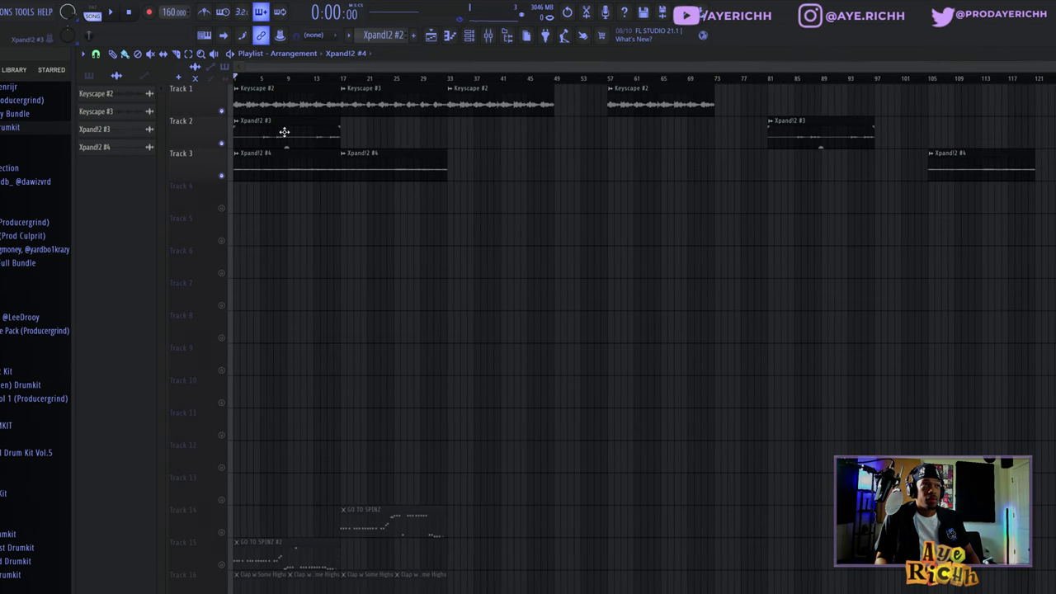
pyautogui.moveTo(386, 106); pyautogui.dragTo(1055, 106)
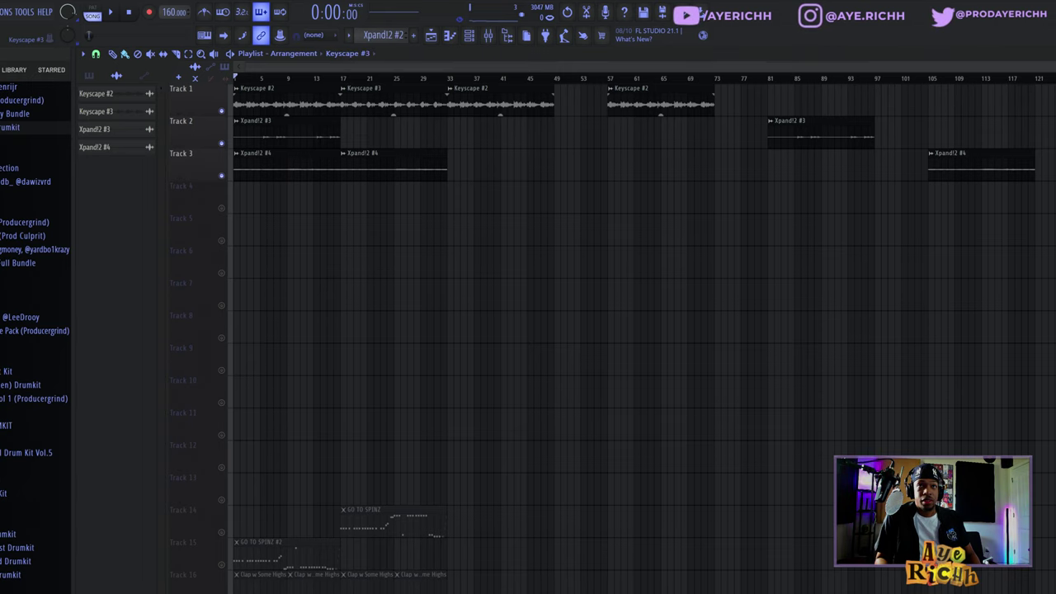
pyautogui.scroll(3, 1048, 330)
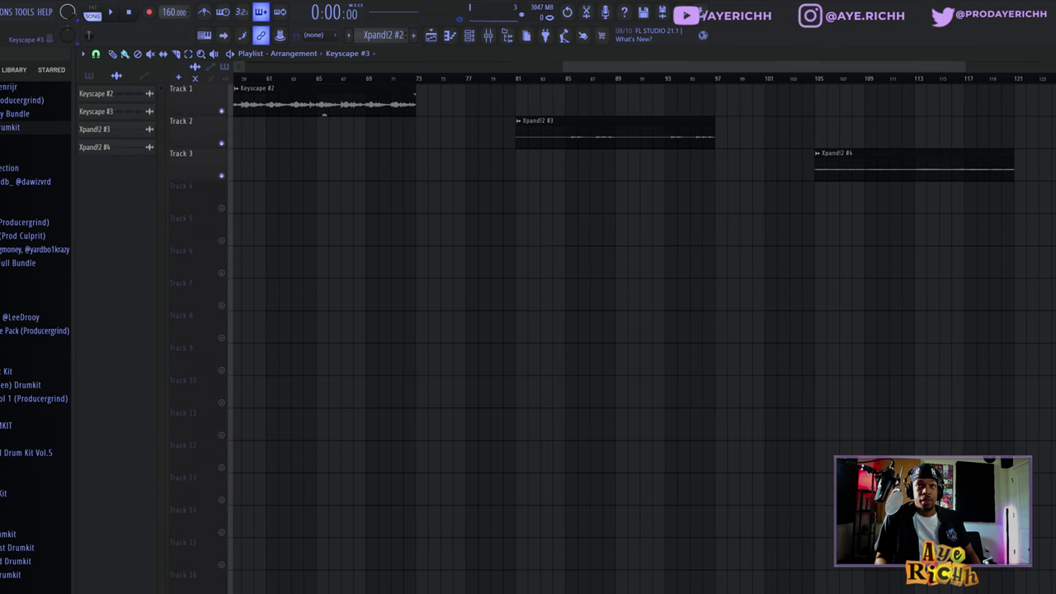
pyautogui.scroll(-4, 577, 320)
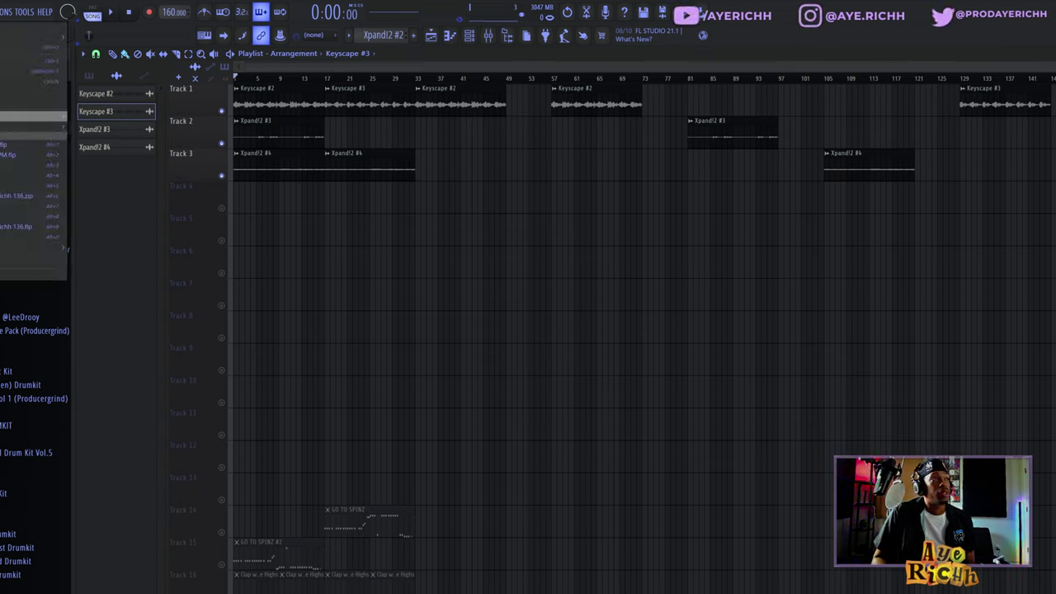
# - Export the full song as a 320 kbps MP3 into the project folder, keeping the project's name as the file name
pyautogui.moveTo(33, 127)
pyautogui.click(112, 144)
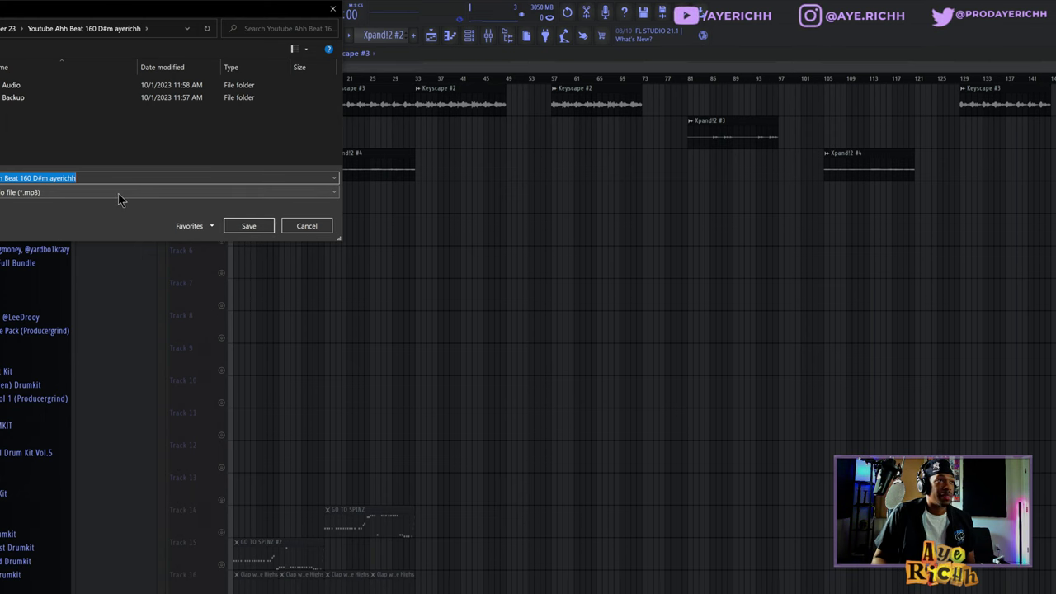
pyautogui.click(238, 226)
pyautogui.click(619, 507)
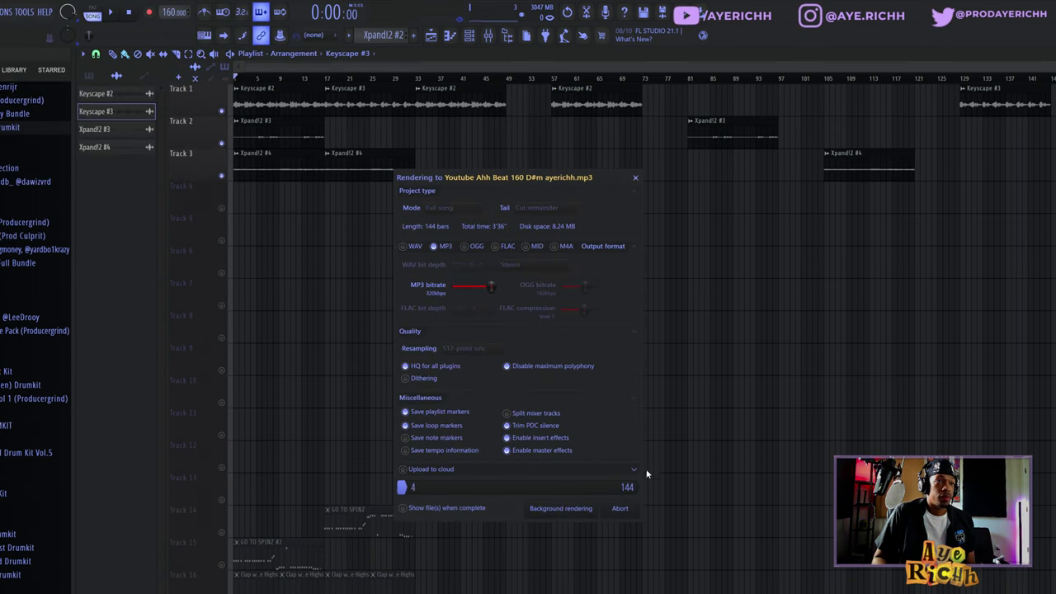
# - Place the exported MP3 at bar 1 on Track 5 and solo that track
pyautogui.press('Escape')
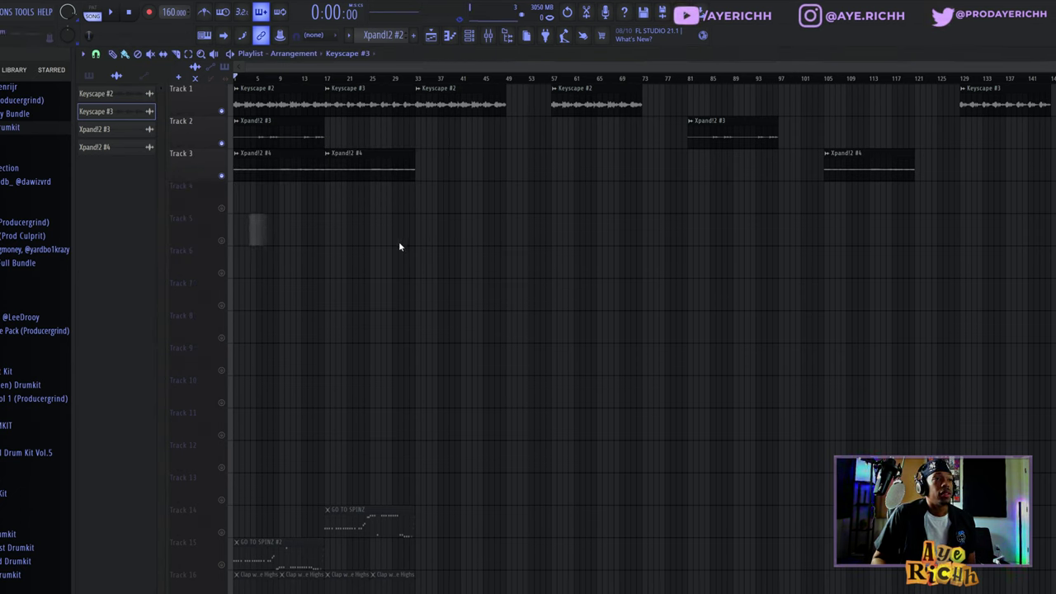
pyautogui.rightClick(226, 242)
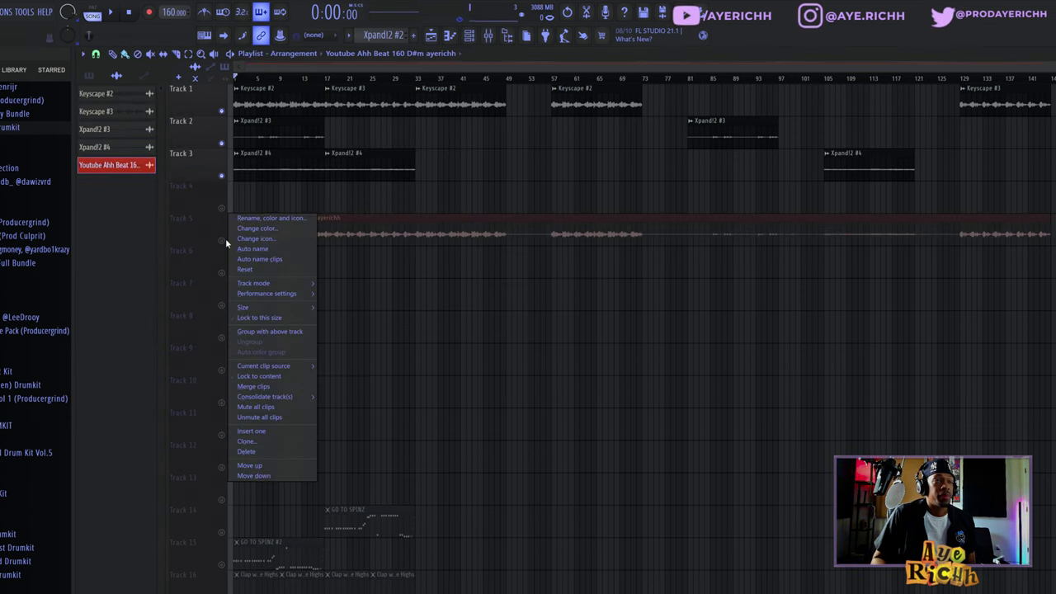
pyautogui.click(385, 278)
pyautogui.rightClick(227, 241)
pyautogui.rightClick(222, 237)
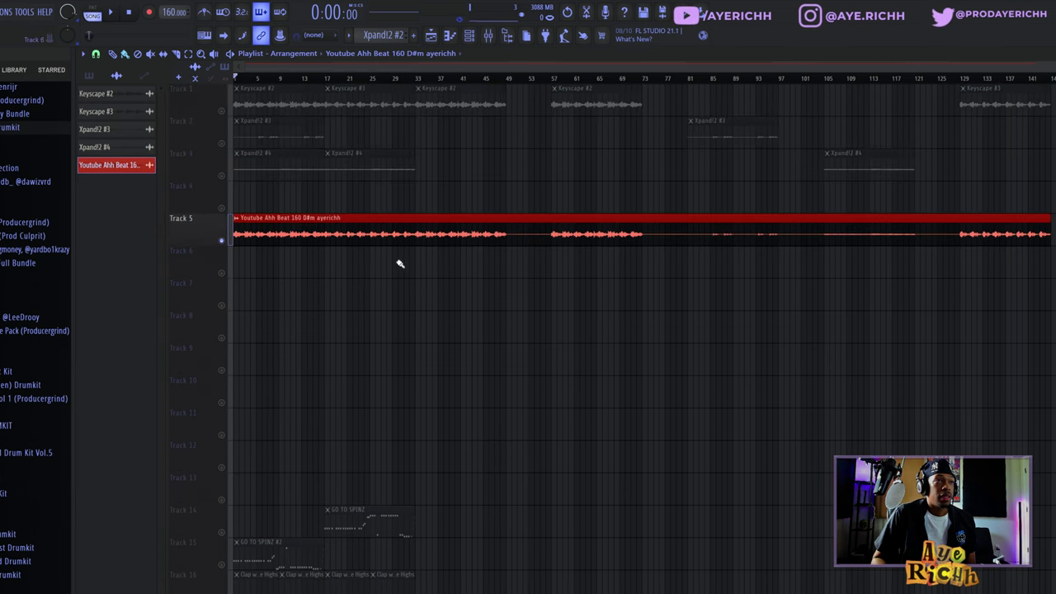
# - Move the GO TO SPINZ and drum pattern clips up to Tracks 6–14 below the MP3 clip and unmute those tracks
pyautogui.scroll(-1, 624, 289)
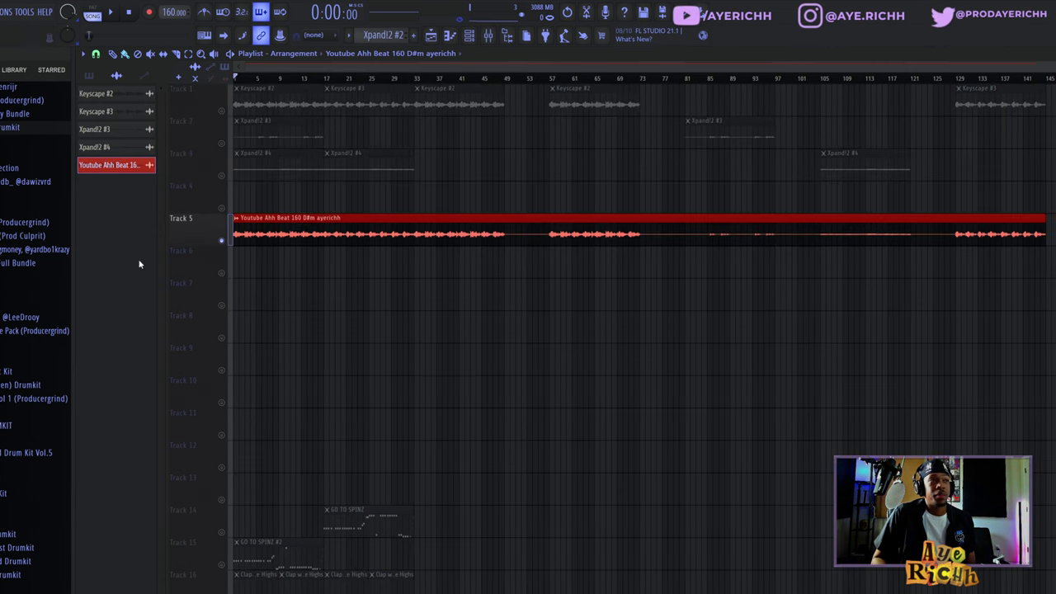
pyautogui.moveTo(236, 207); pyautogui.dragTo(321, 212)
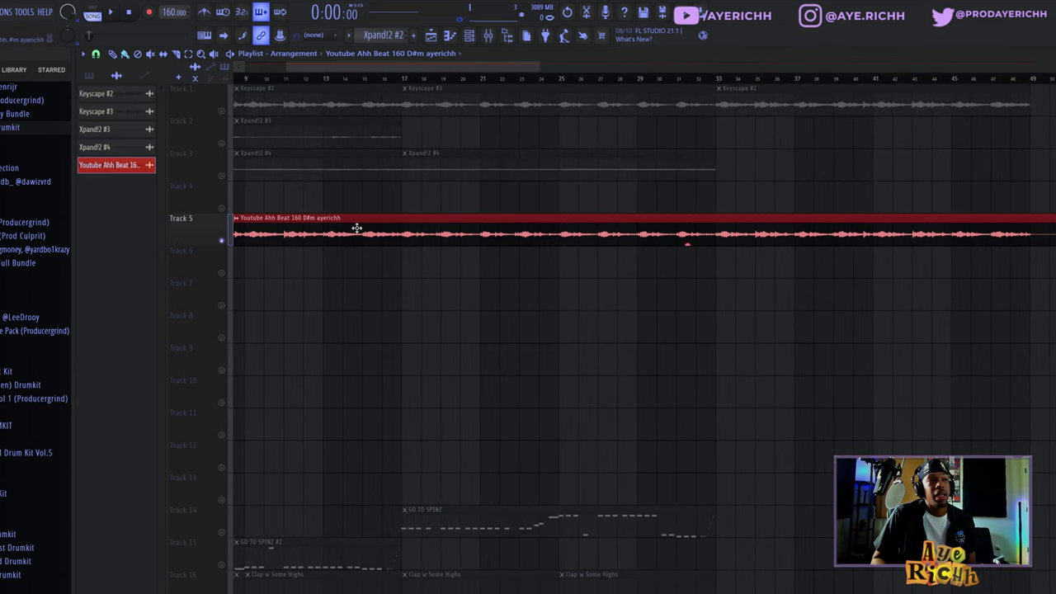
pyautogui.scroll(-5, 368, 264)
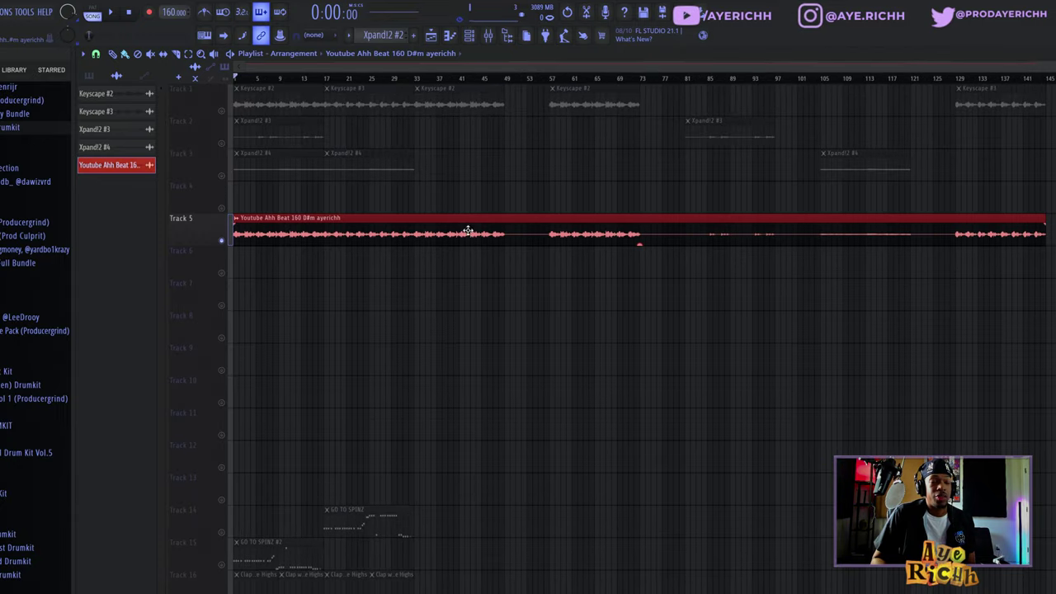
pyautogui.hotkey('ctrl', 'z')
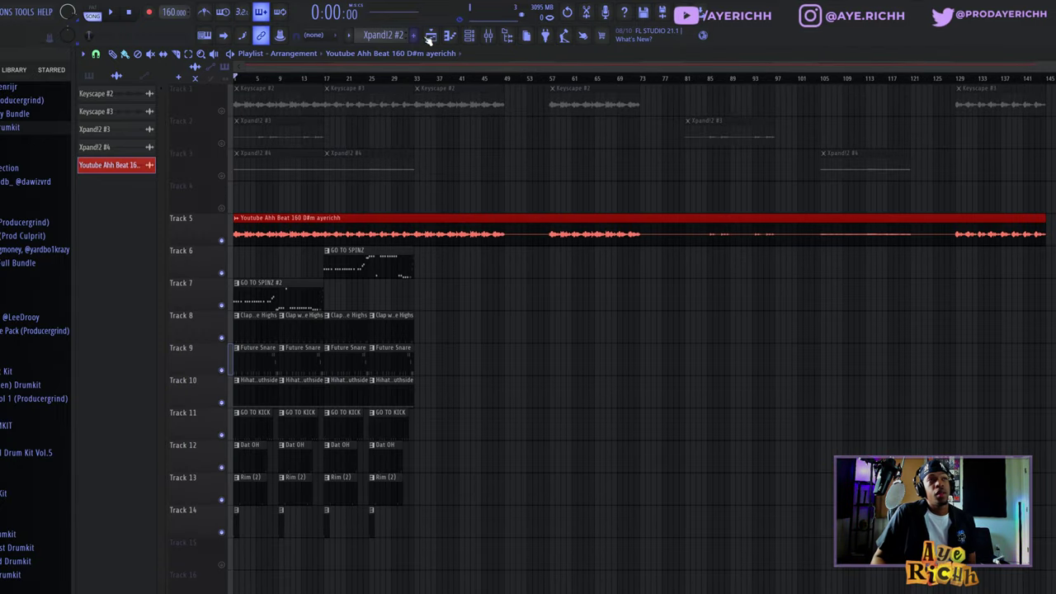
# - Show all channels in the channel rack and select Clap w Some Highs through Xpand!2 #4
pyautogui.click(468, 35)
pyautogui.click(149, 55)
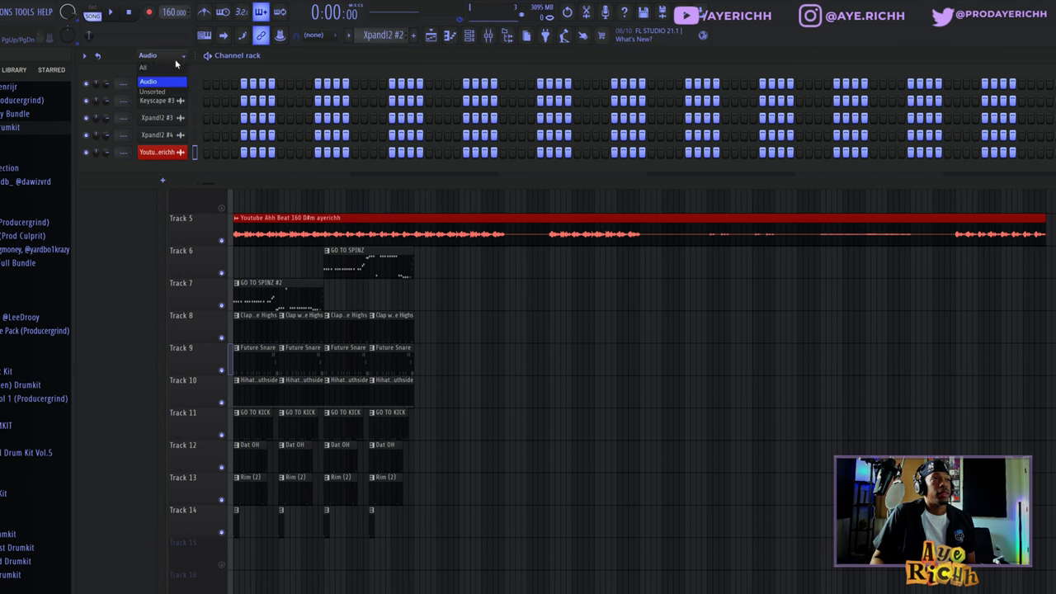
pyautogui.click(165, 66)
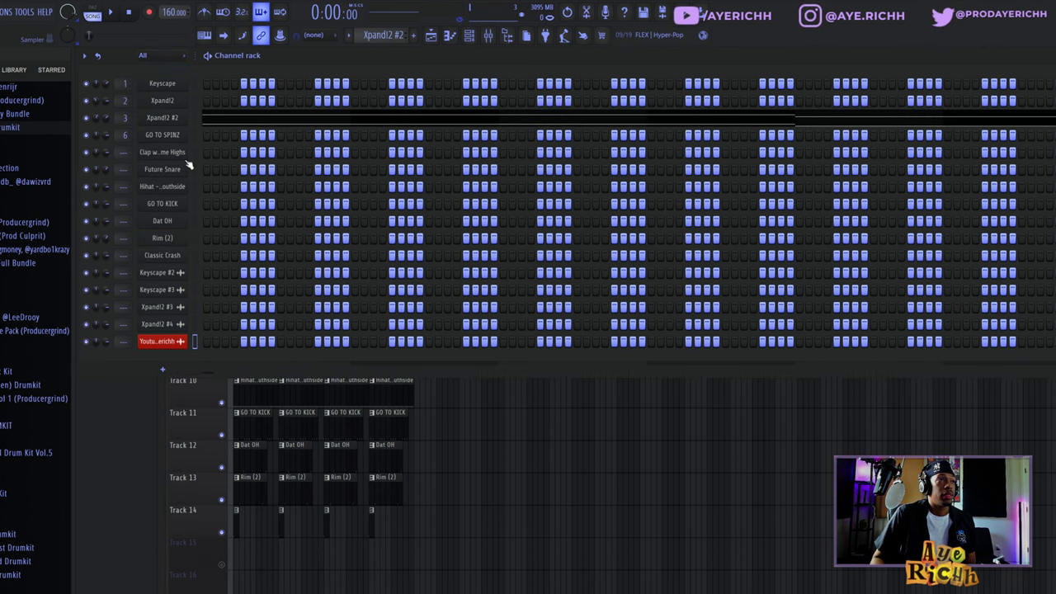
pyautogui.moveTo(196, 152); pyautogui.dragTo(198, 214)
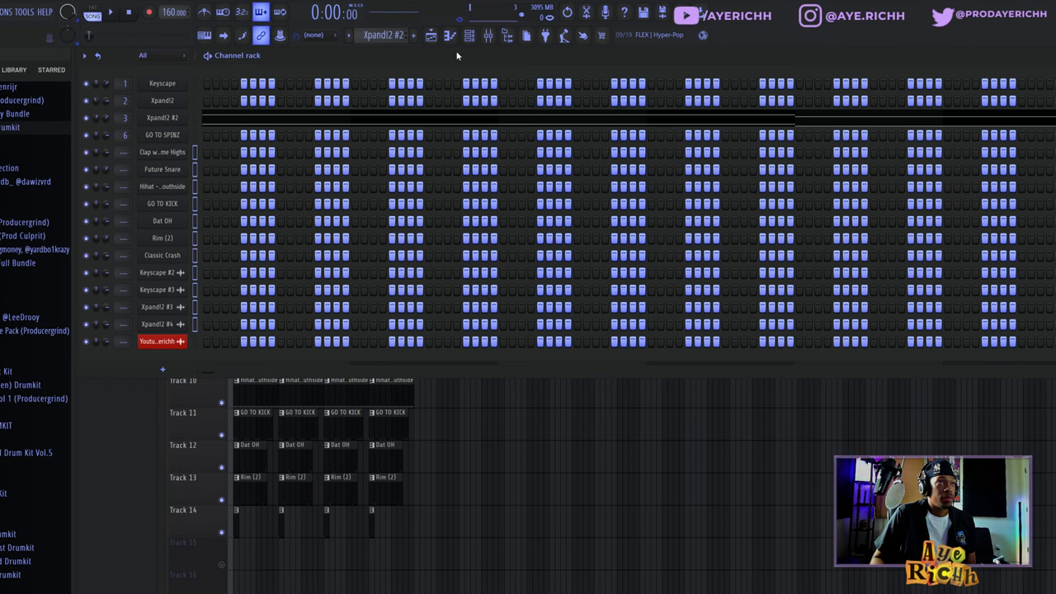
# - Route the selected channels to consecutive mixer tracks starting from Insert 7
pyautogui.click(488, 35)
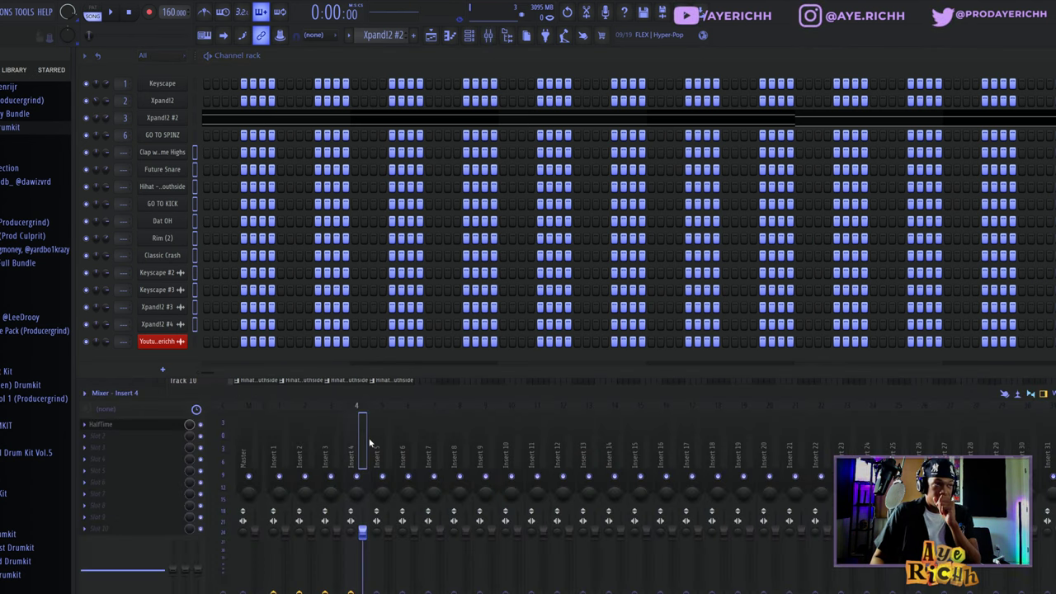
pyautogui.click(403, 438)
pyautogui.rightClick(403, 439)
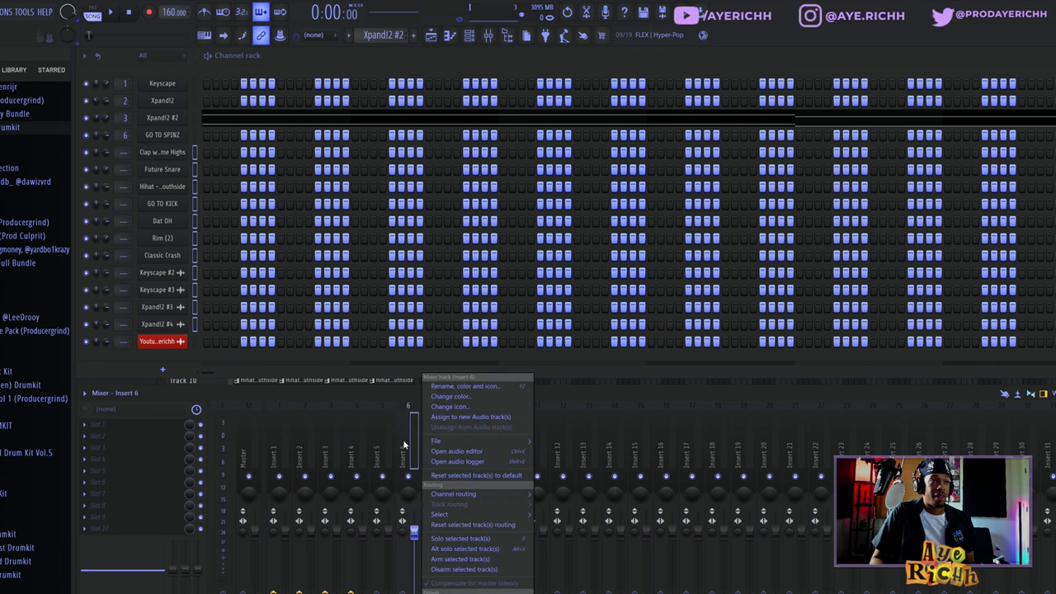
pyautogui.click(415, 447)
pyautogui.rightClick(432, 446)
pyautogui.moveTo(515, 498)
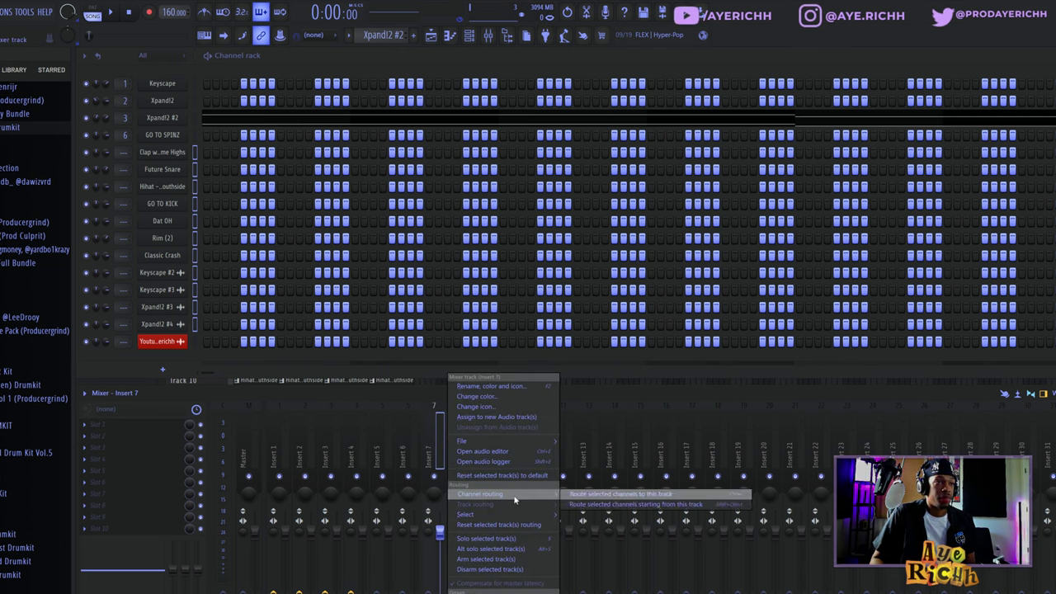
pyautogui.click(594, 512)
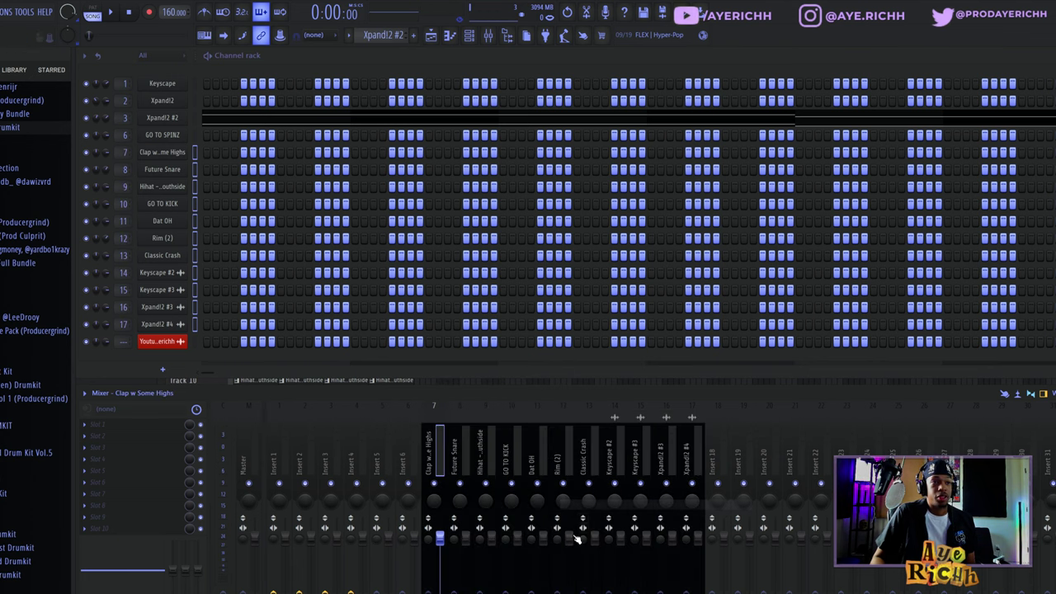
pyautogui.click(679, 466)
pyautogui.click(683, 465)
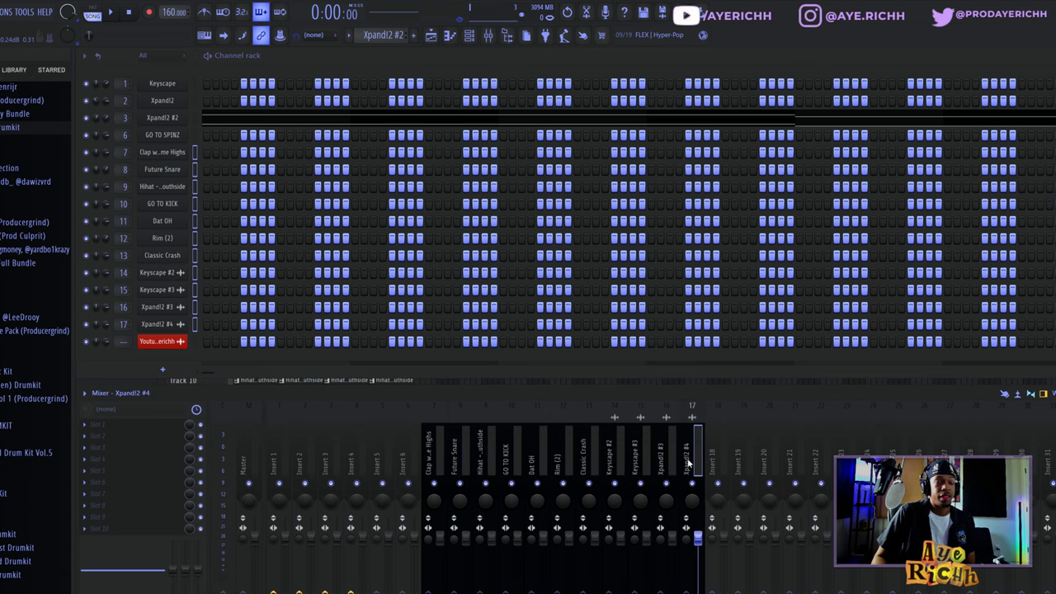
# - Play the arrangement from the start to check the MP3 with the drums and the signal on the mixer tracks
pyautogui.click(430, 34)
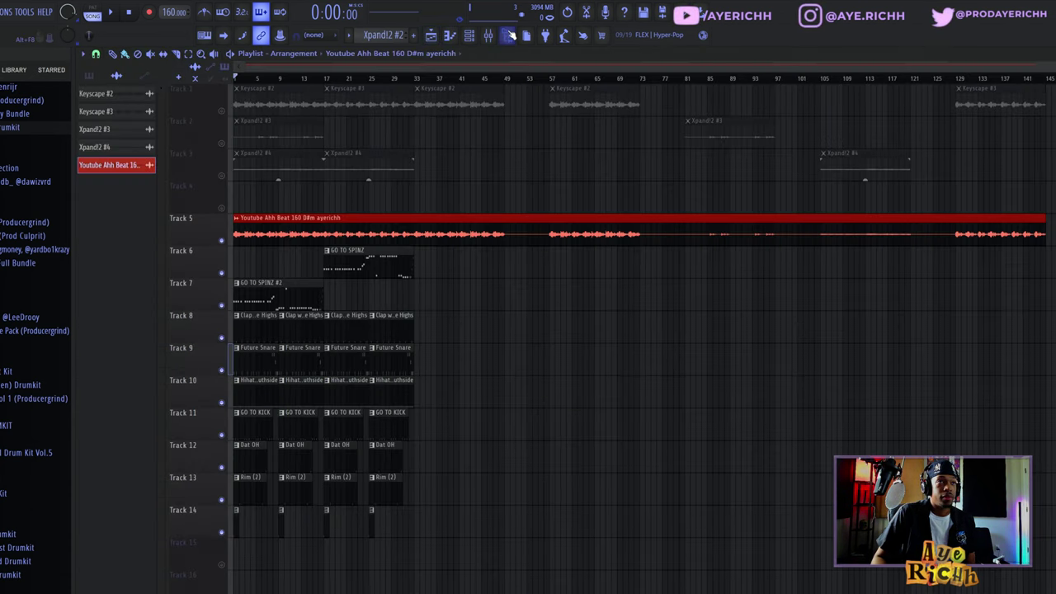
pyautogui.press('space')
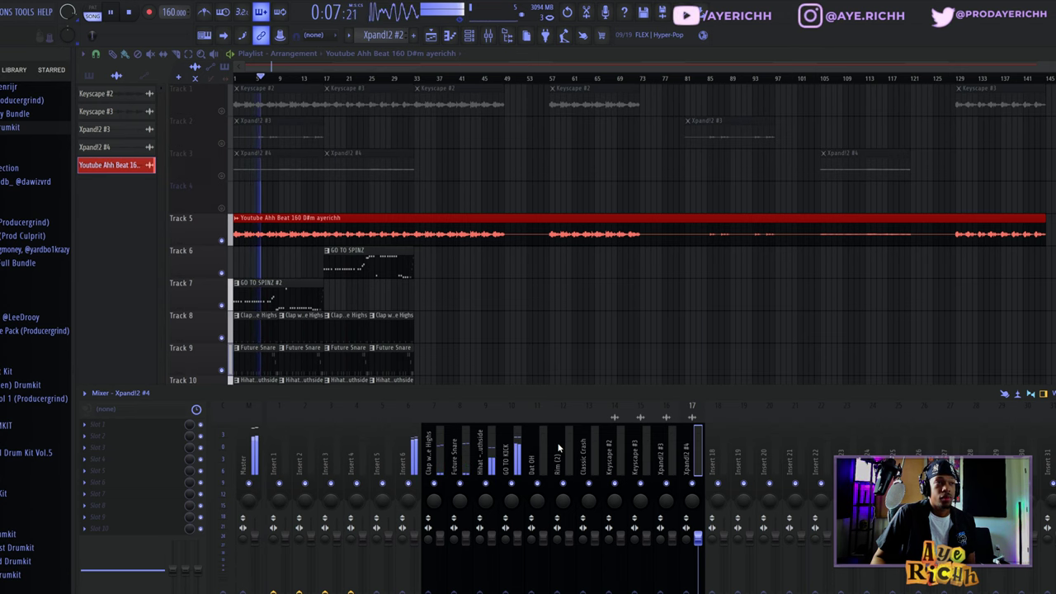
pyautogui.press('F9')
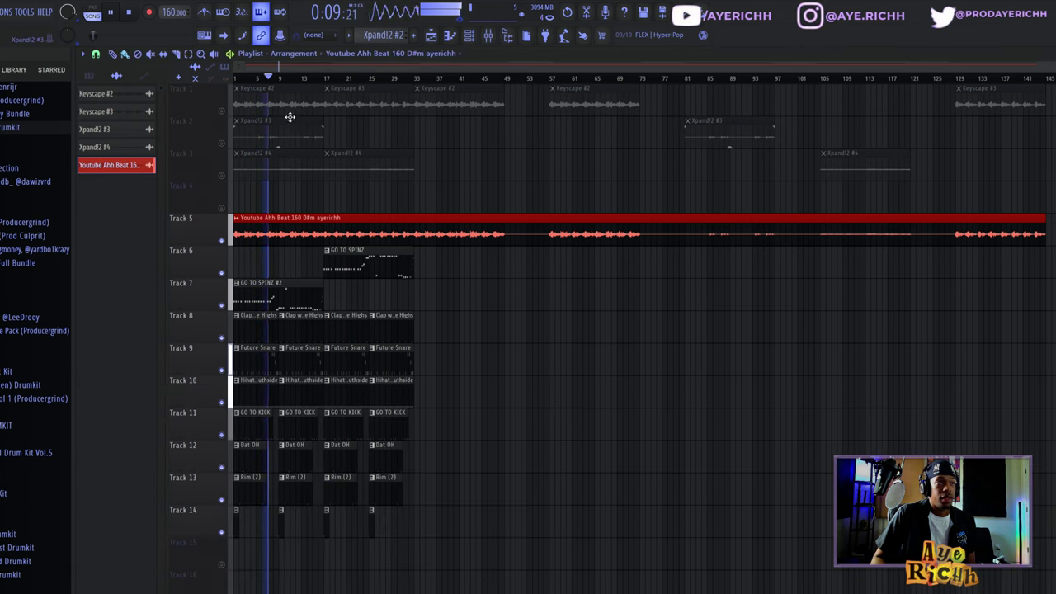
pyautogui.press('space')
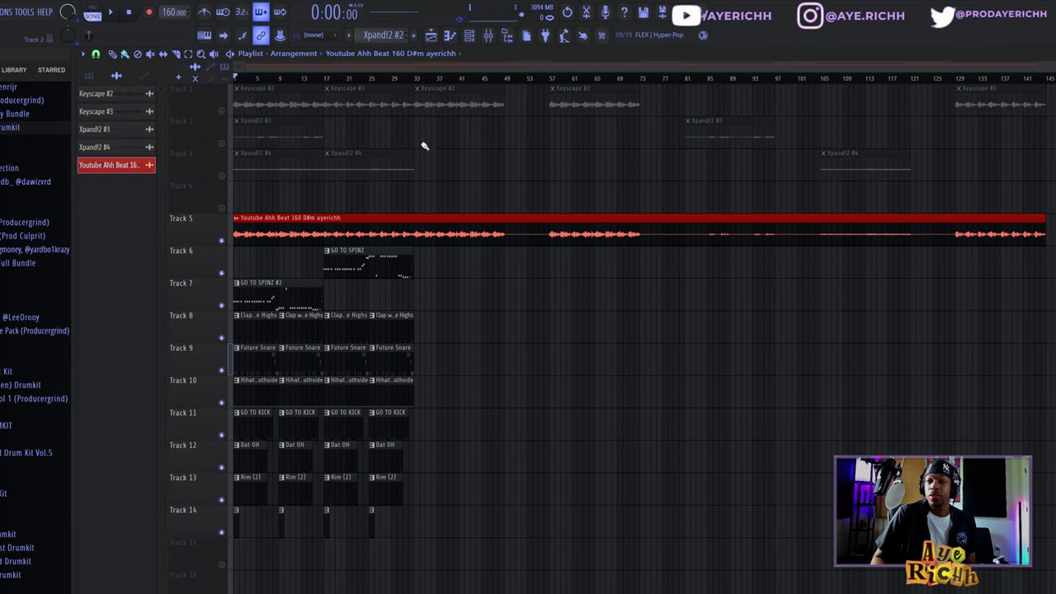
pyautogui.click(489, 37)
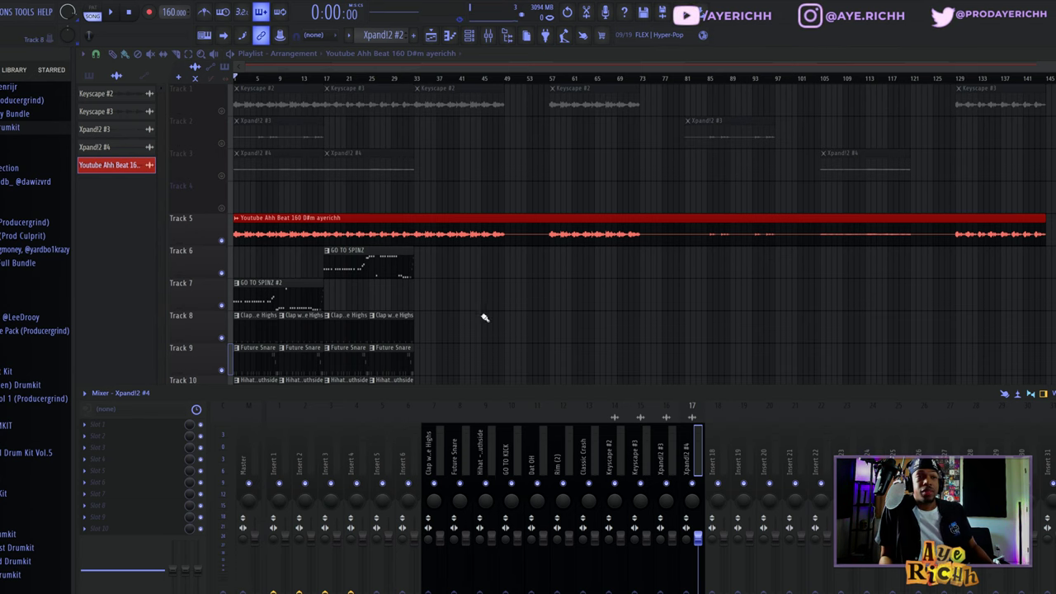
# - Export the project as a zipped loop package into the project folder, keeping the project's name as the file name
pyautogui.click(10, 12)
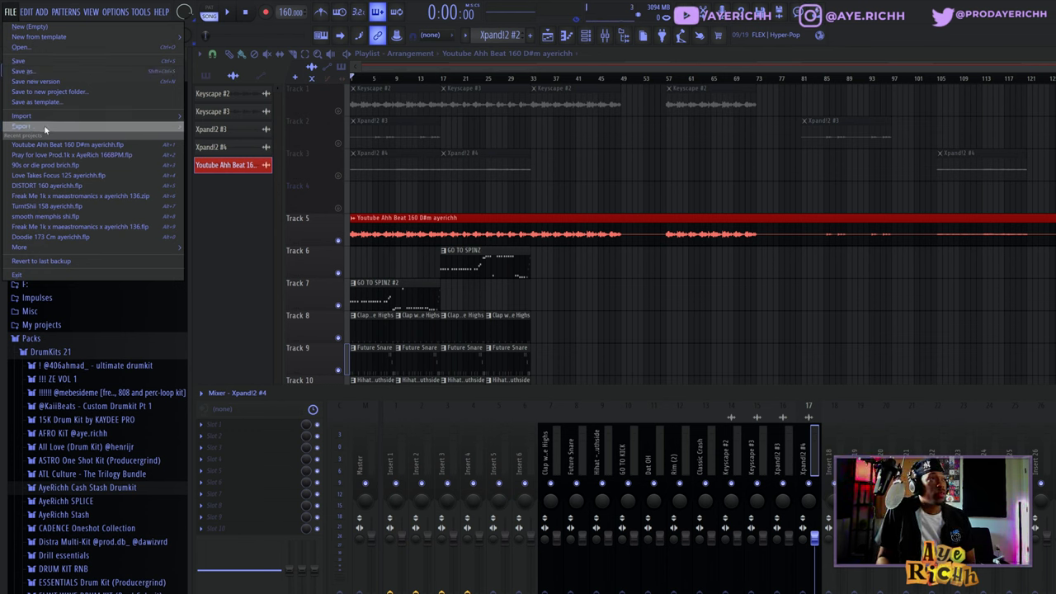
pyautogui.moveTo(46, 128)
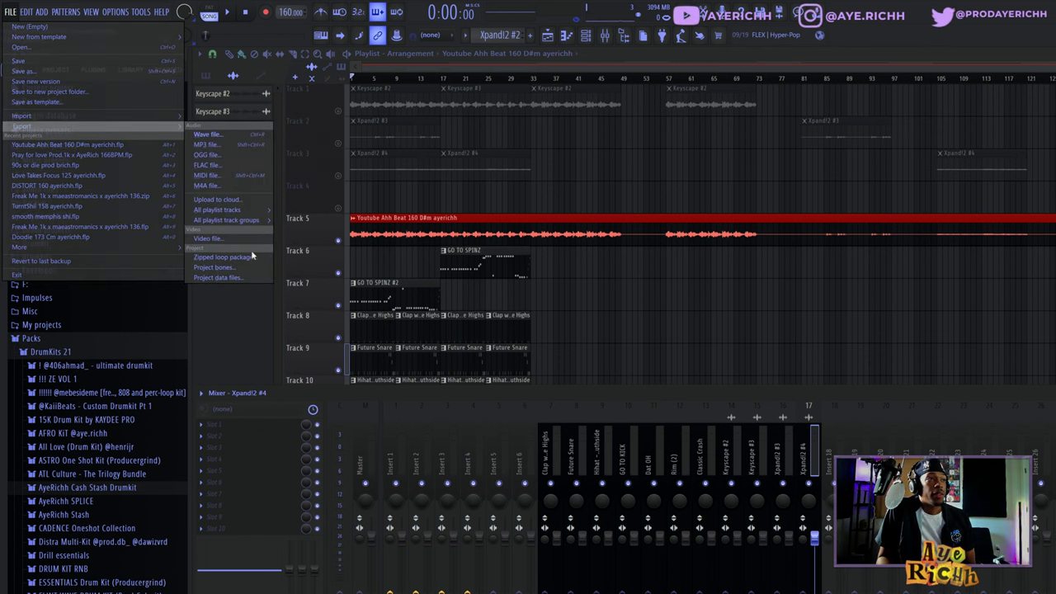
pyautogui.click(211, 260)
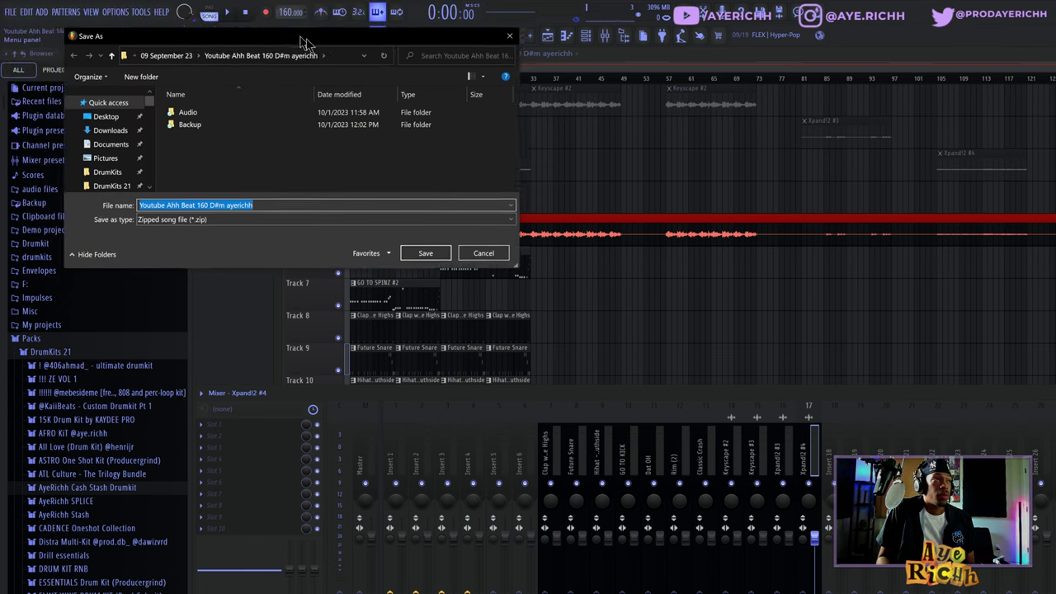
pyautogui.moveTo(301, 41); pyautogui.dragTo(692, 203)
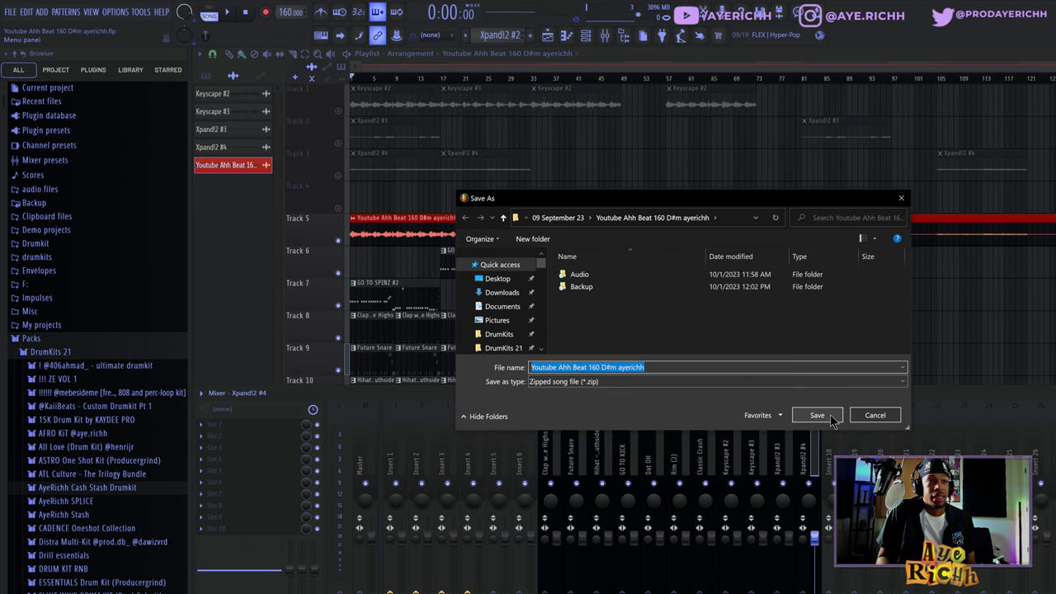
pyautogui.click(829, 417)
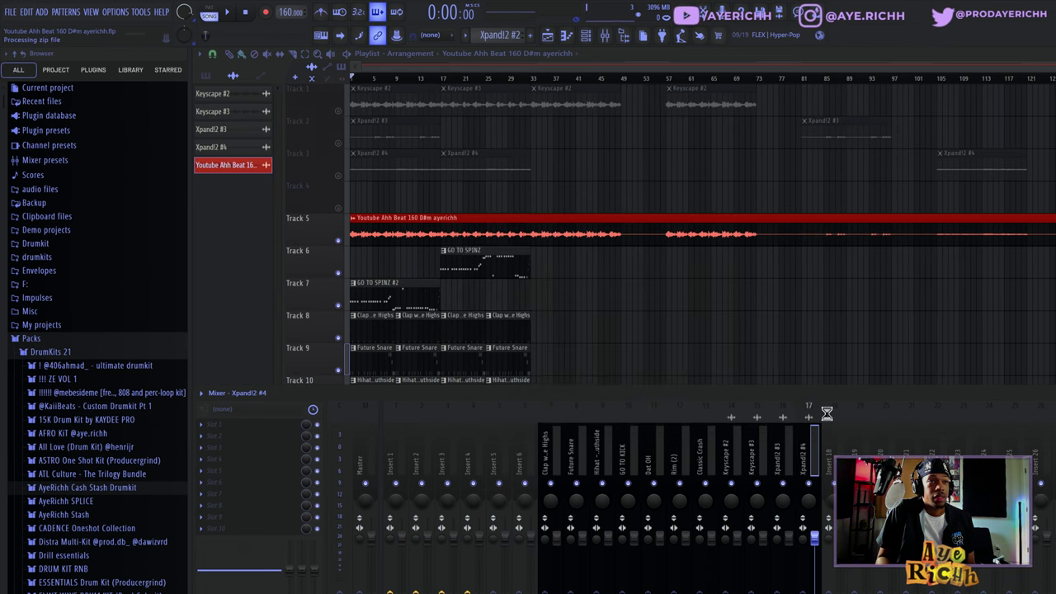
pyautogui.press('F9')
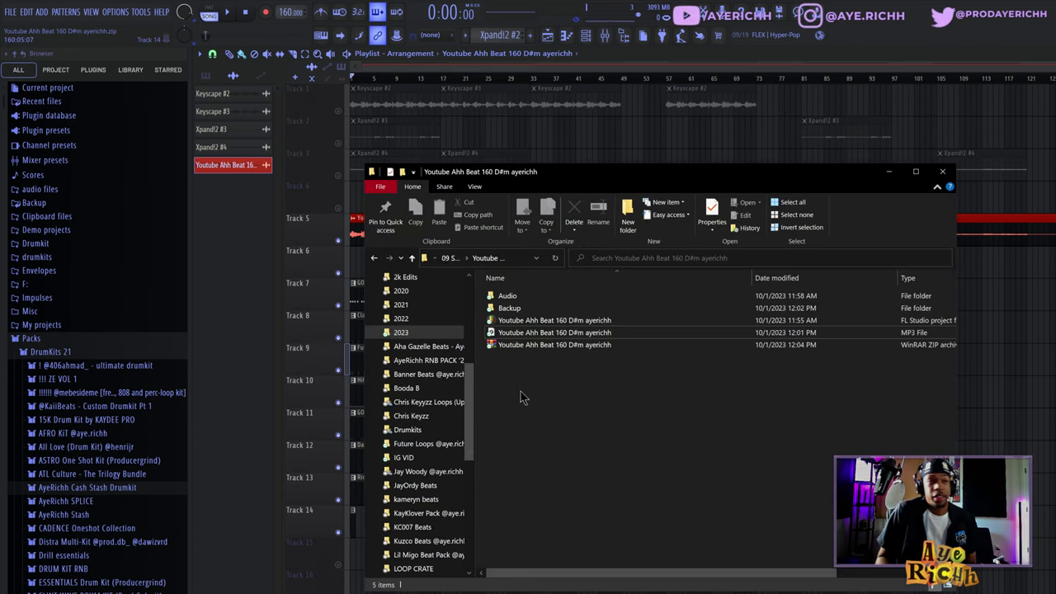
# - Copy the exported ZIP archive from the project folder in File Explorer
pyautogui.click(533, 345)
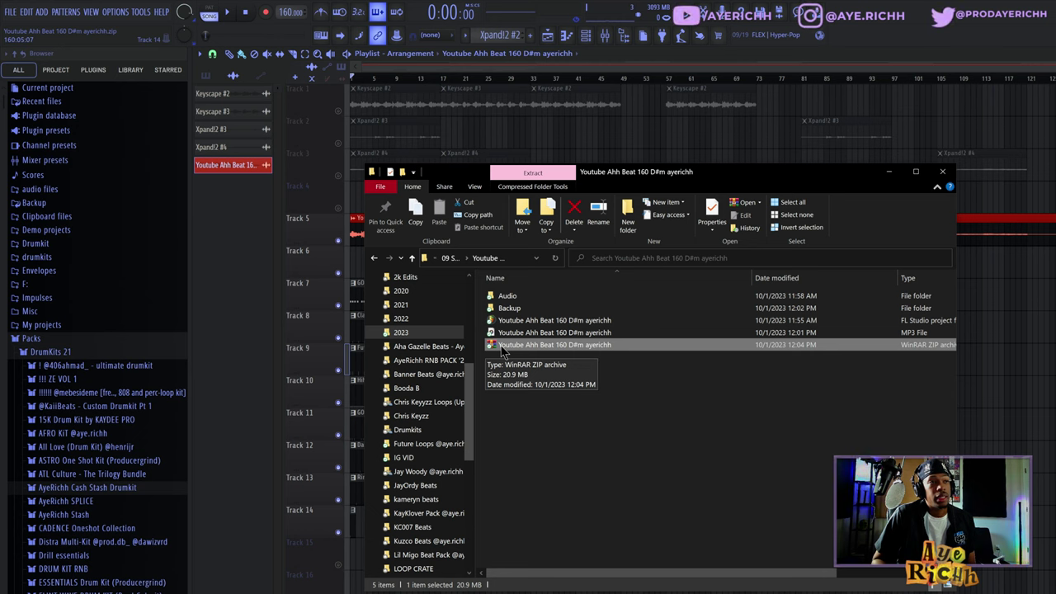
pyautogui.rightClick(500, 347)
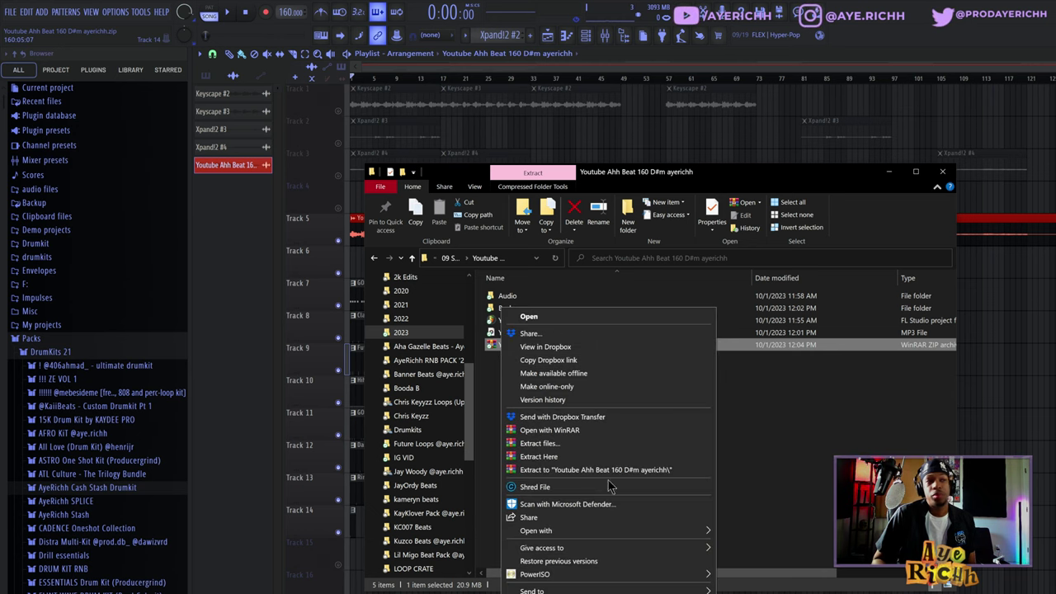
pyautogui.press('Escape')
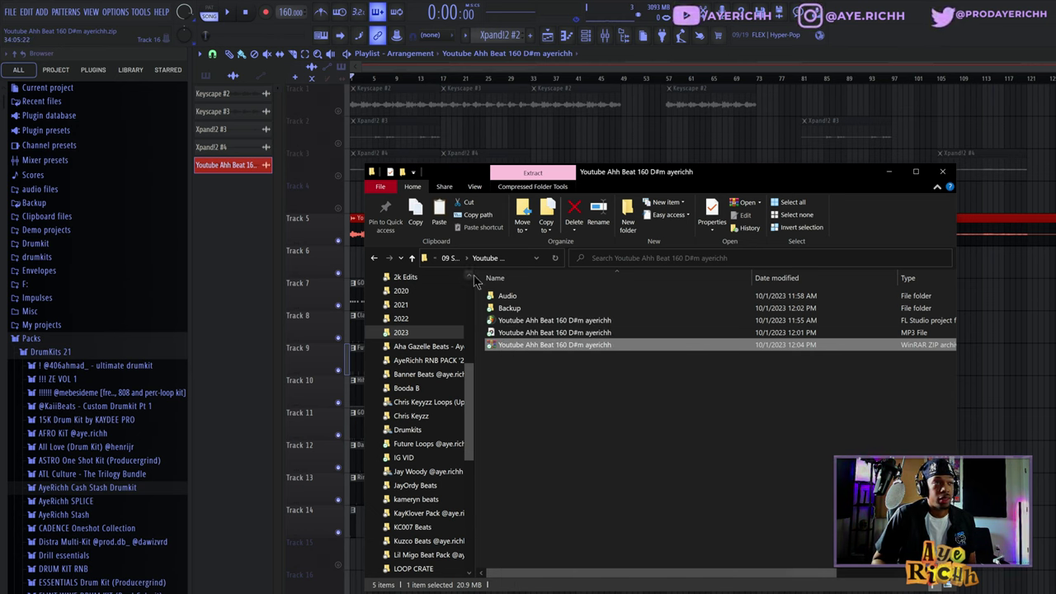
# - Create a new folder named Tutorial inside the 09 September 23 folder
pyautogui.click(452, 259)
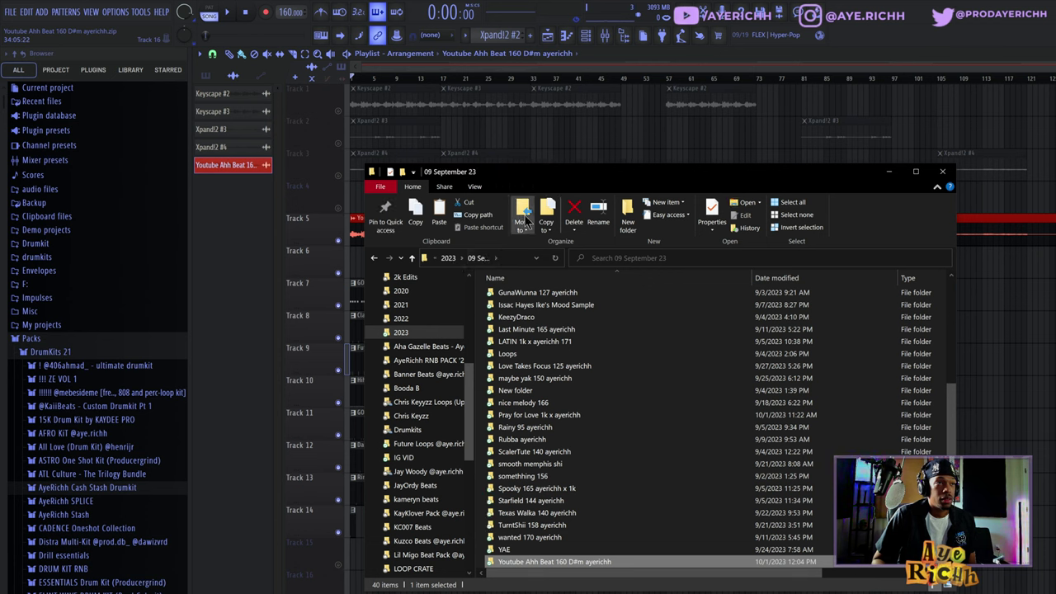
pyautogui.click(628, 216)
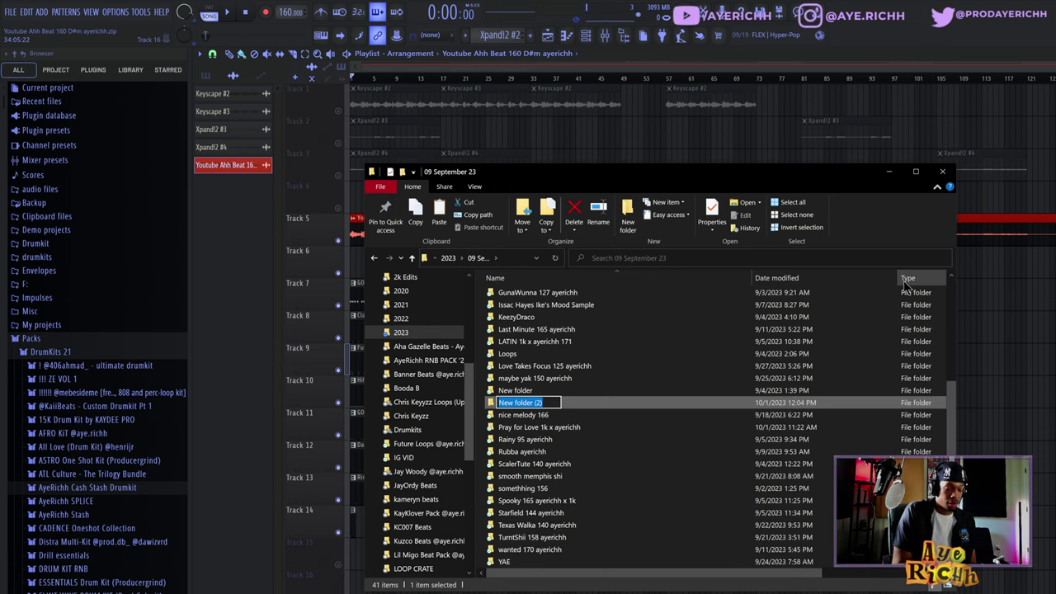
pyautogui.write('Tutorial')
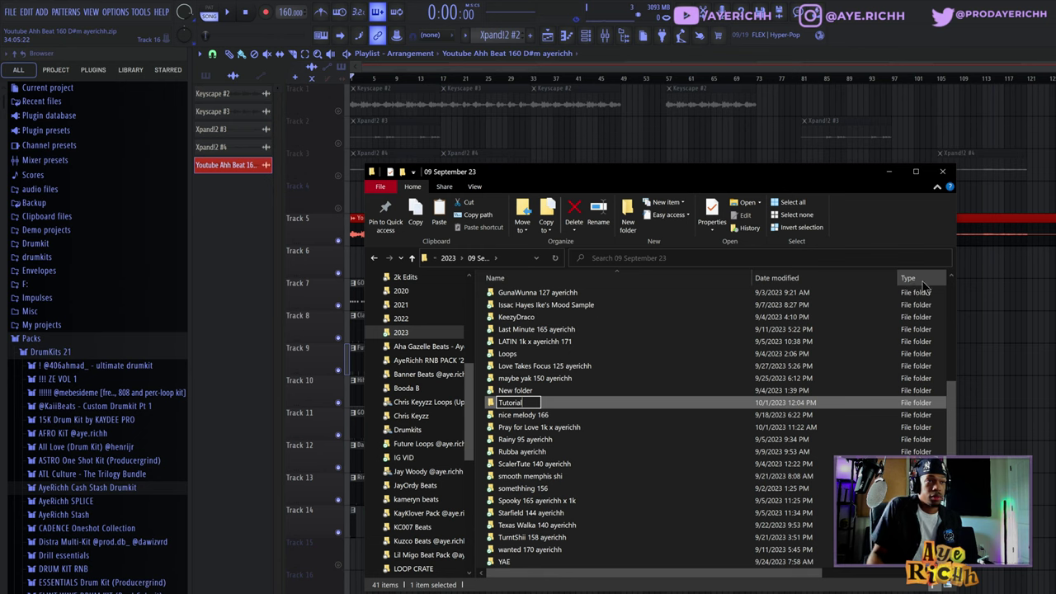
pyautogui.press('Return')
# - Paste the copied ZIP archive into the Tutorial folder and extract its contents there
pyautogui.doubleClick(512, 402)
pyautogui.rightClick(513, 399)
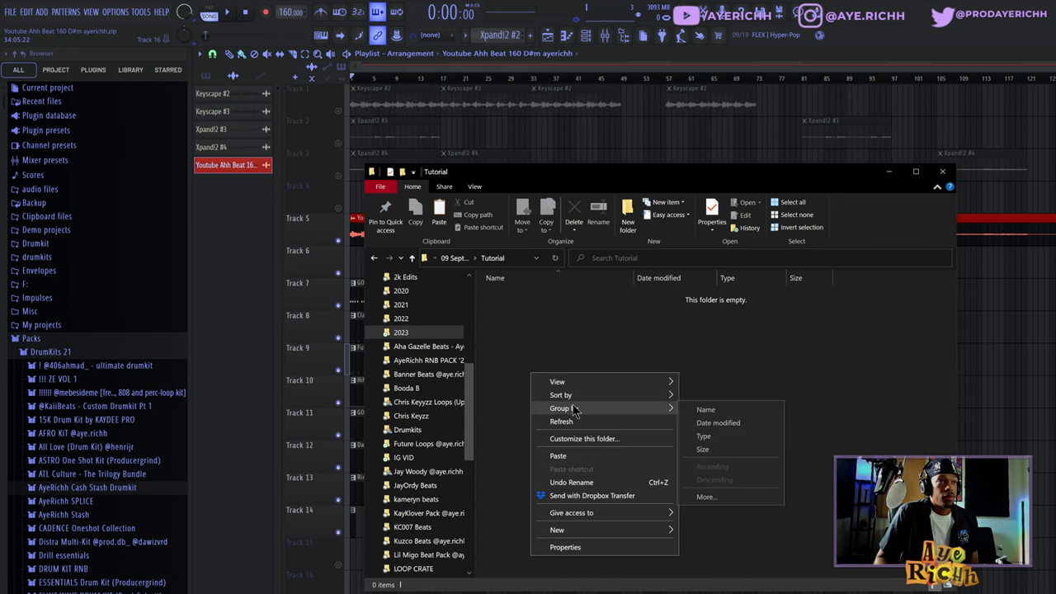
pyautogui.click(573, 456)
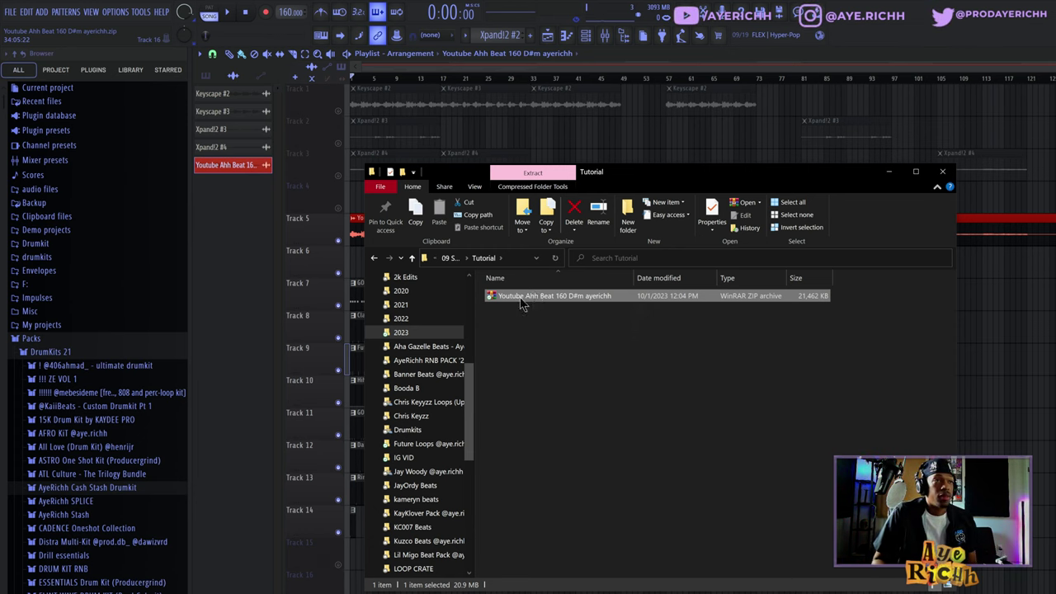
pyautogui.rightClick(523, 302)
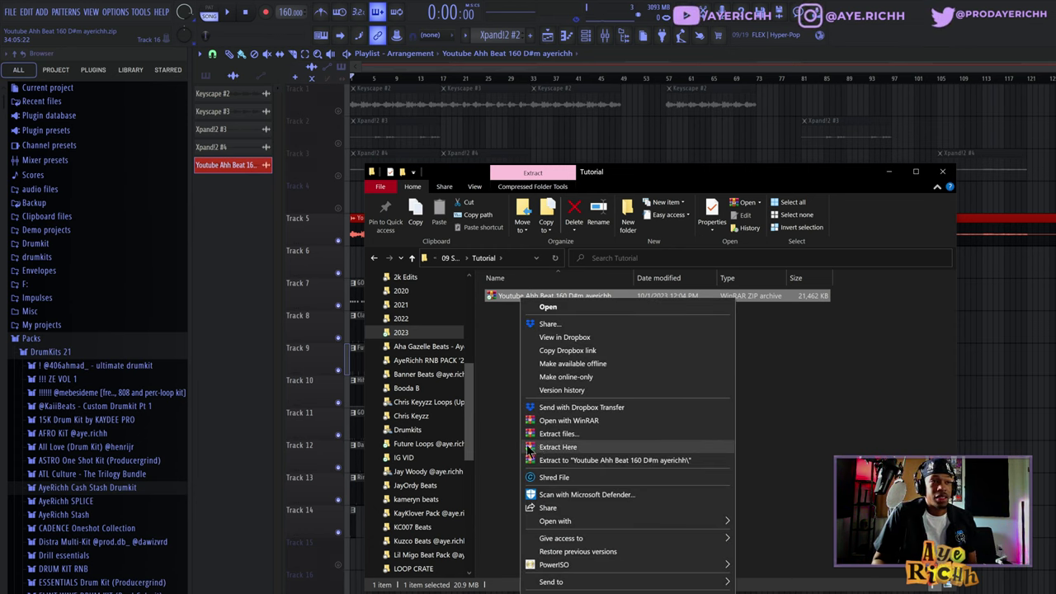
pyautogui.click(530, 449)
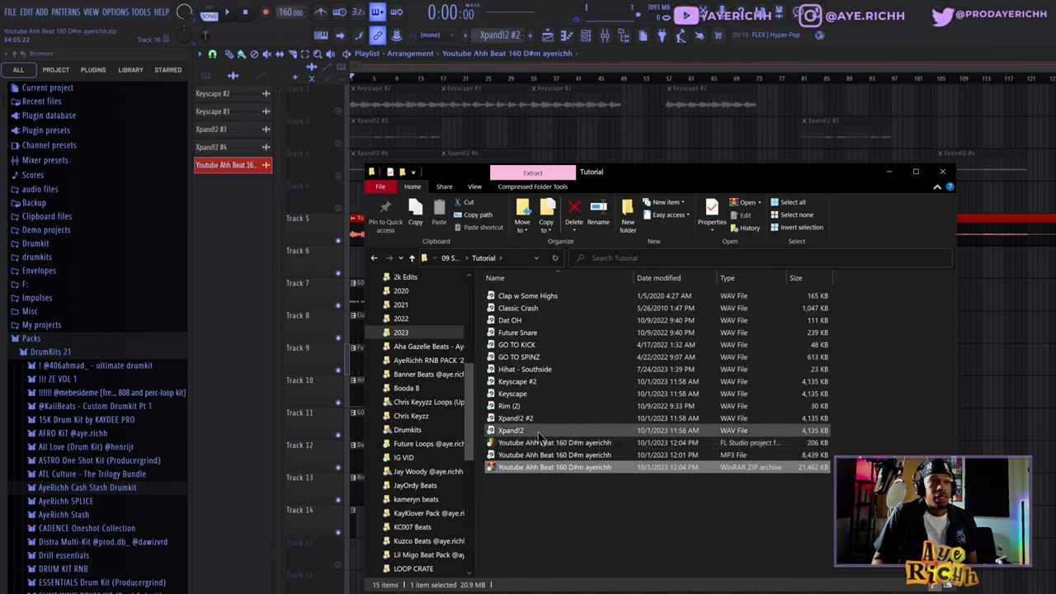
# - Examine the extracted WAV files in the Tutorial folder, including Clap w Some Highs, Classic Crash and Keyscape #2
pyautogui.click(532, 299)
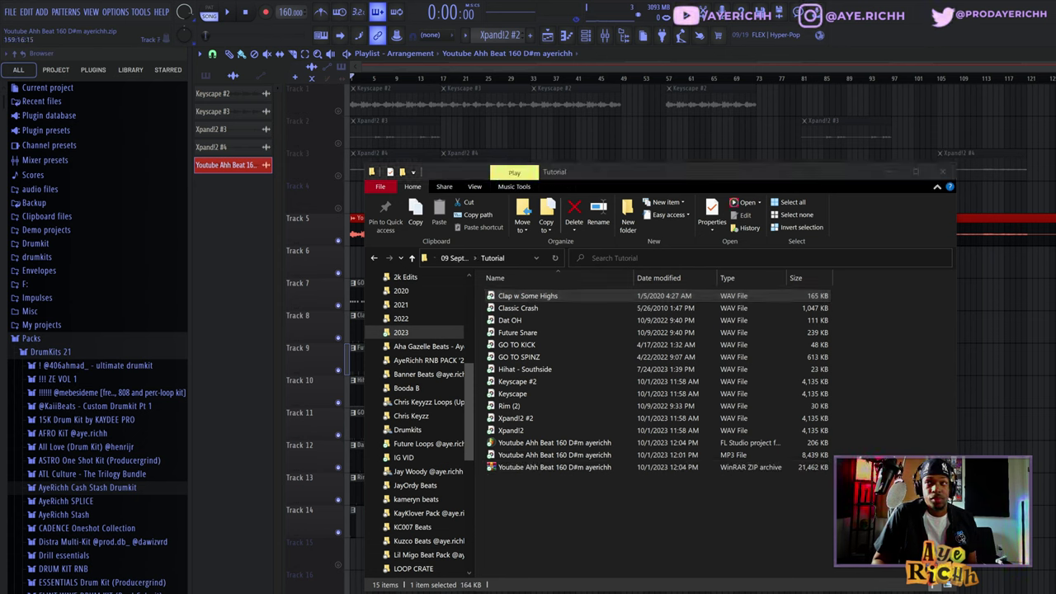
pyautogui.click(518, 309)
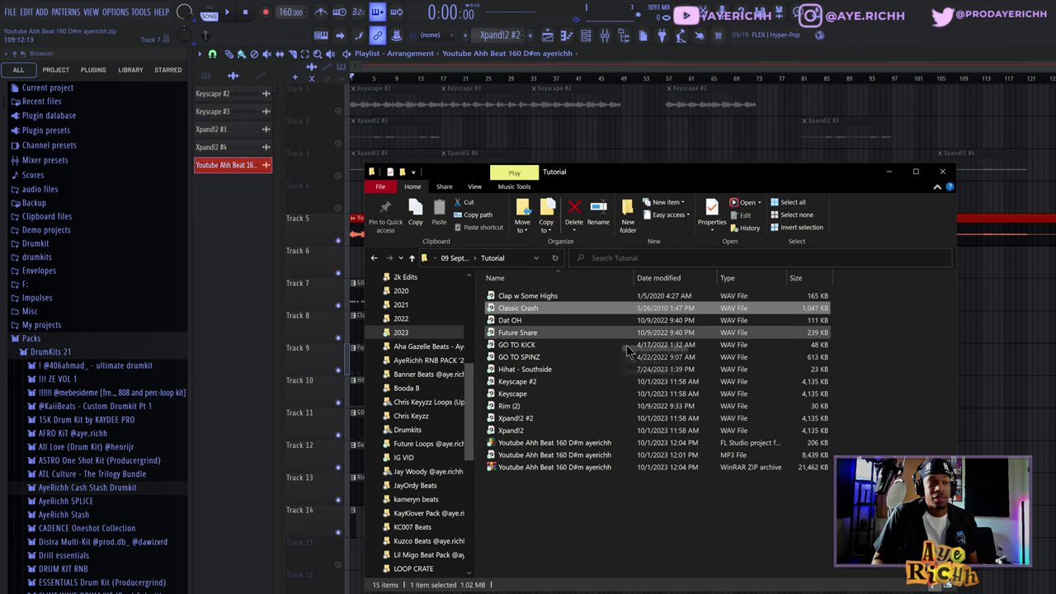
pyautogui.click(512, 382)
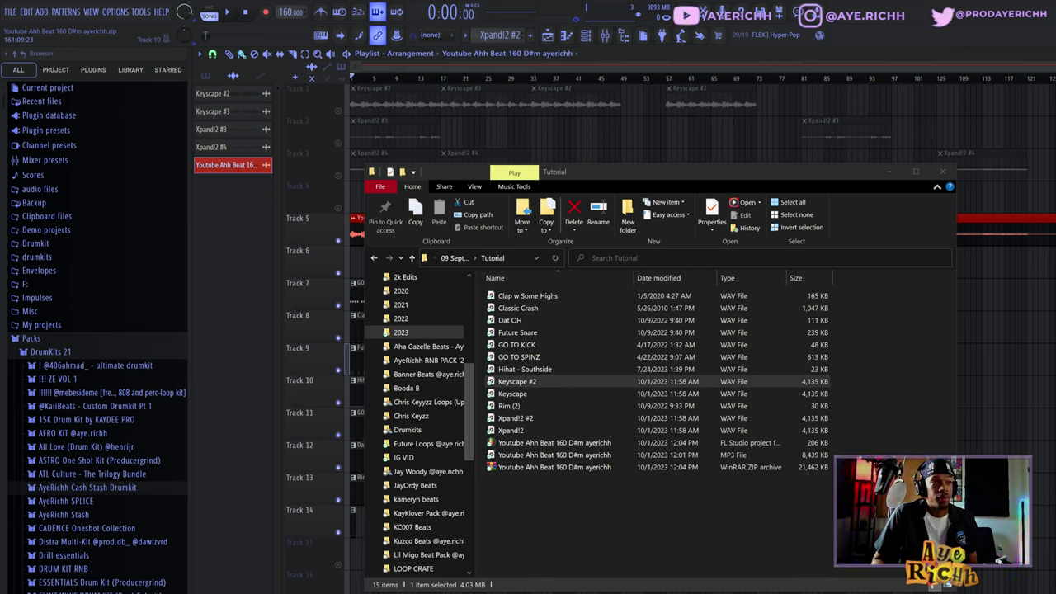
pyautogui.click(790, 381)
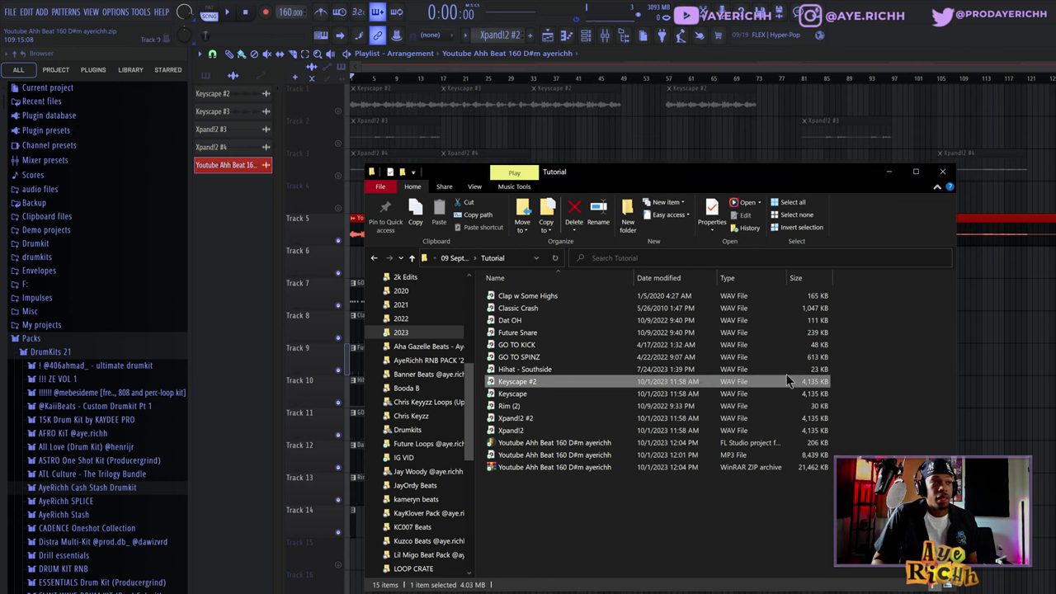
# - Open the extracted FL Studio project, saving changes to the current one, and briefly play the arrangement from the start to check it
pyautogui.doubleClick(592, 446)
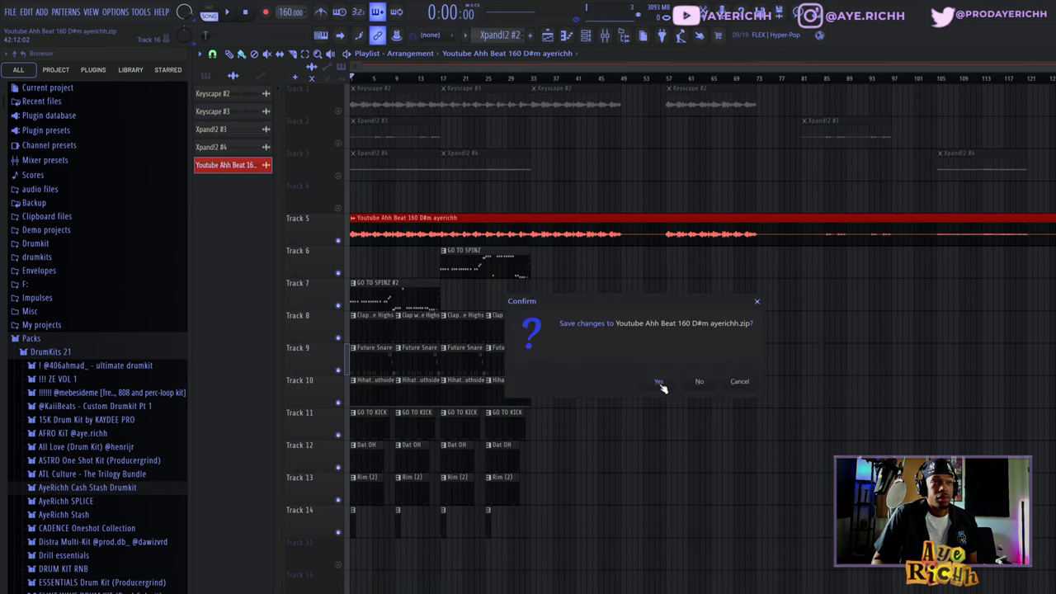
pyautogui.click(659, 382)
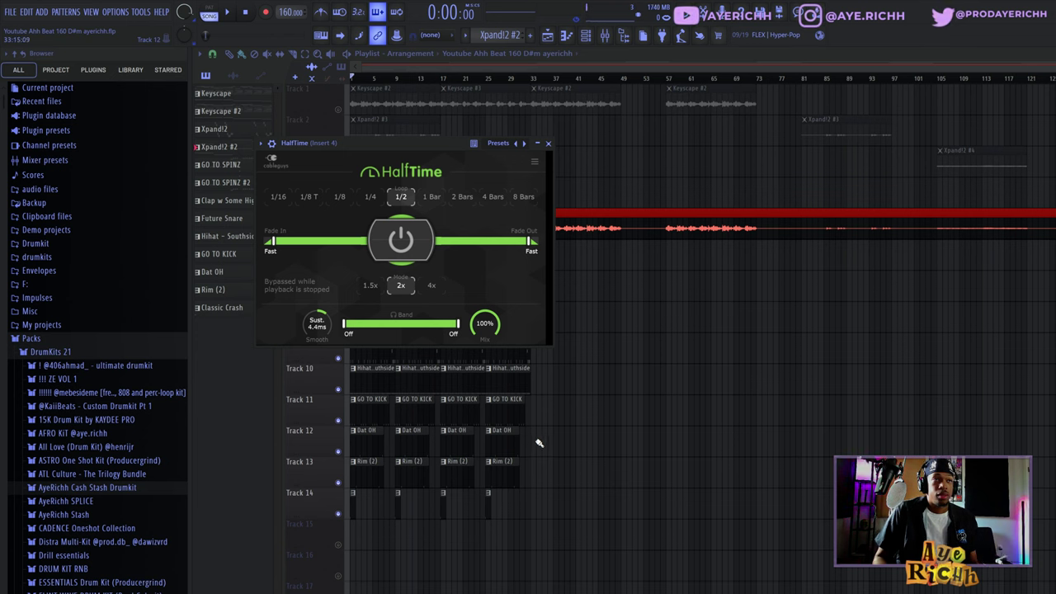
pyautogui.press('Escape')
pyautogui.press('space')
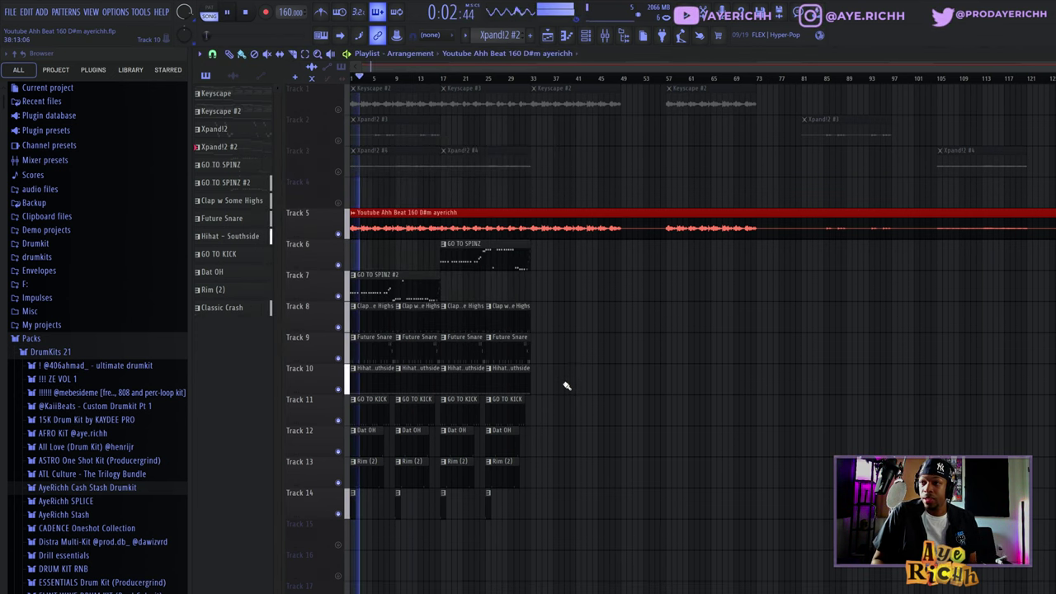
pyautogui.press('space')
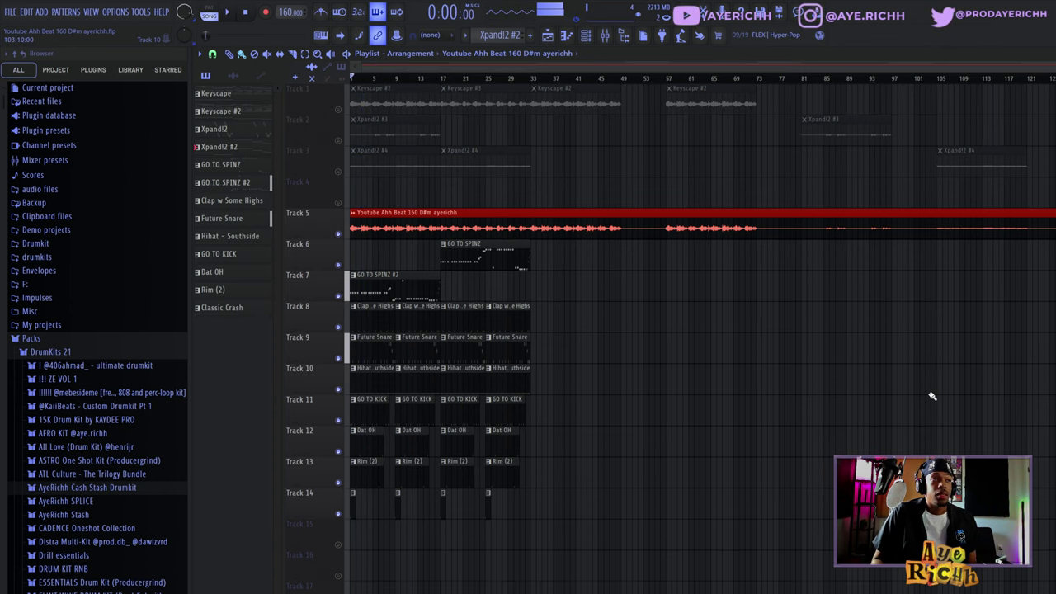